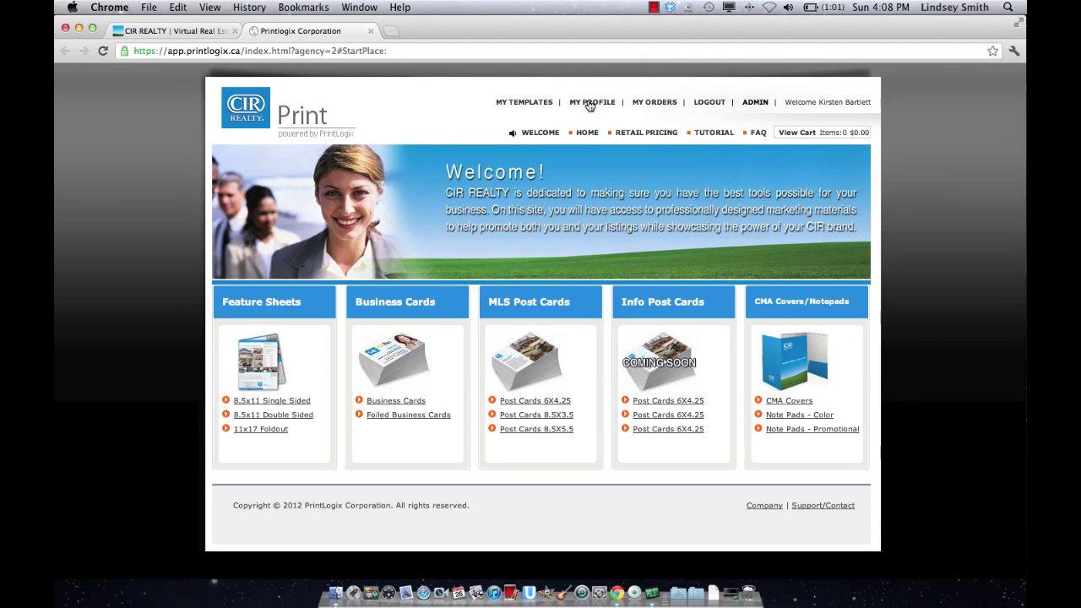
# Step: Check the Personal Information fields under My Profile and save the profile
pyautogui.click(590, 102)
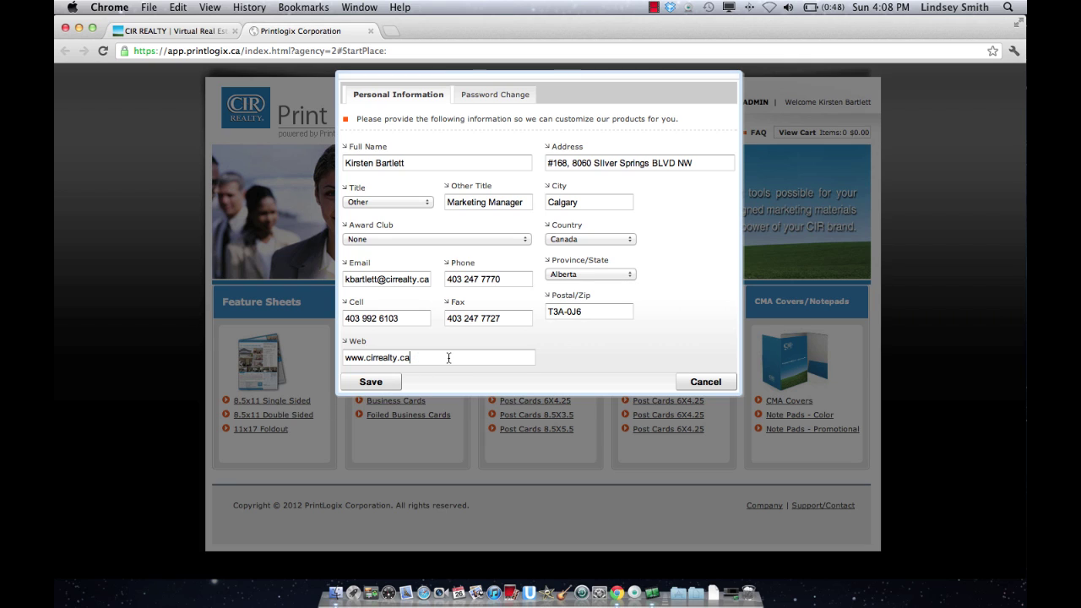
pyautogui.click(387, 381)
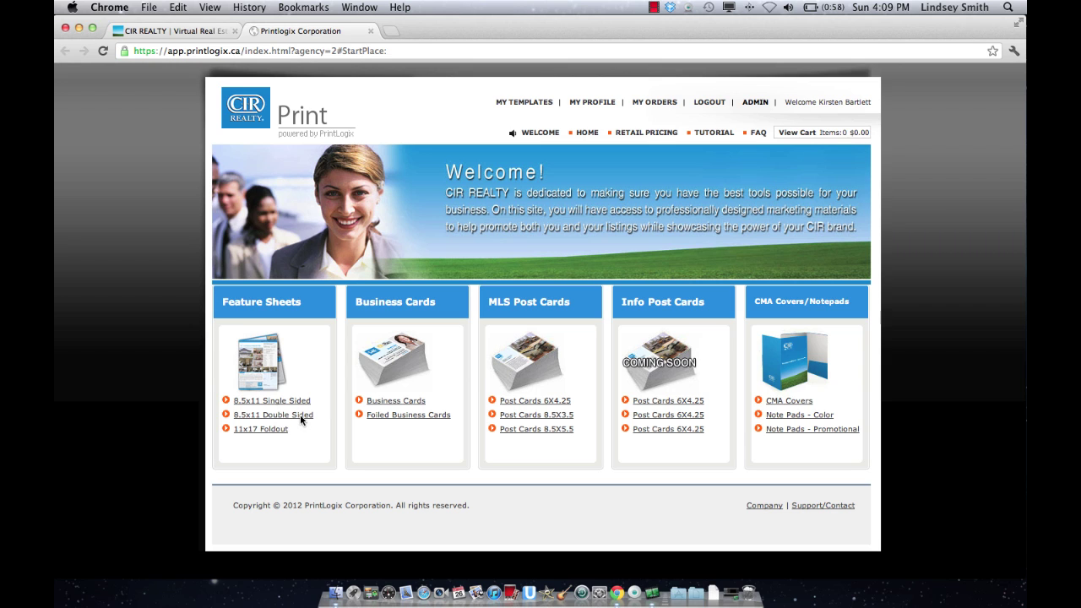
# Step: Start an 8.5x11 double-sided sheet from the second template and submit the pasted MLS number
pyautogui.click(301, 417)
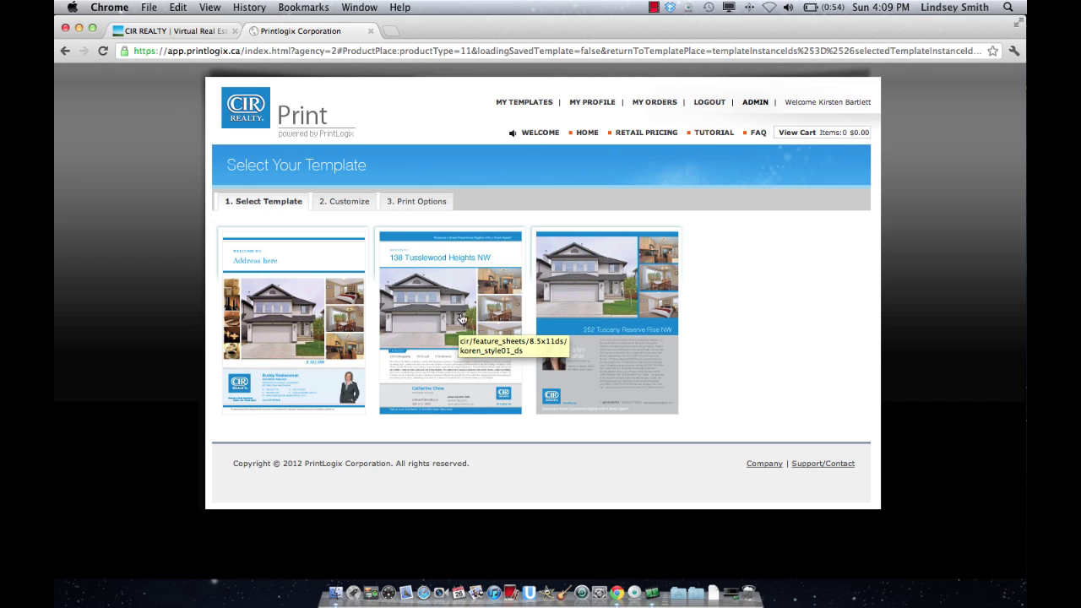
pyautogui.click(447, 277)
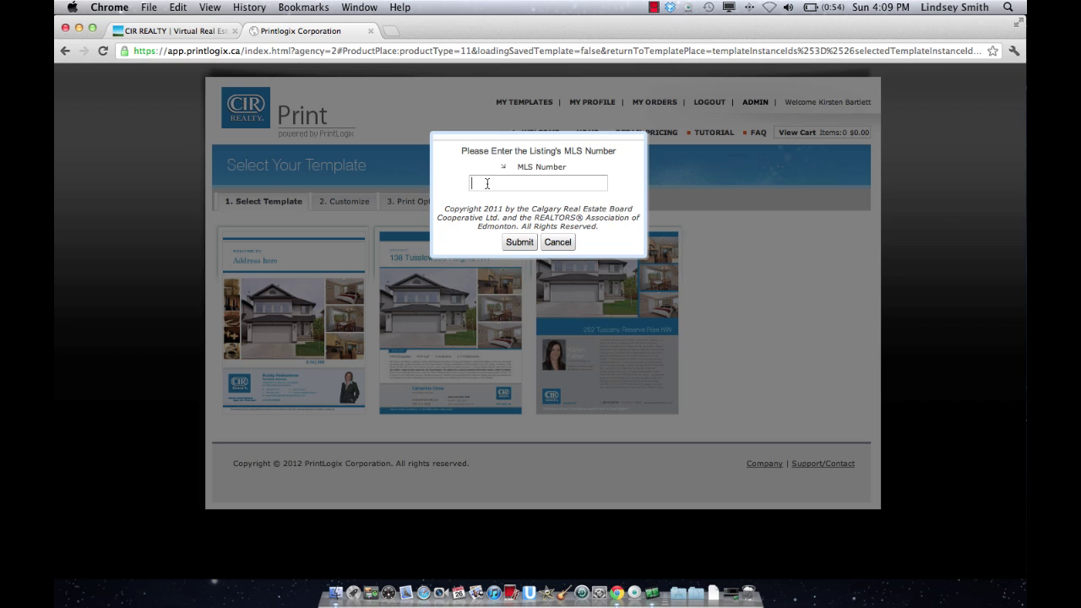
pyautogui.rightClick(487, 183)
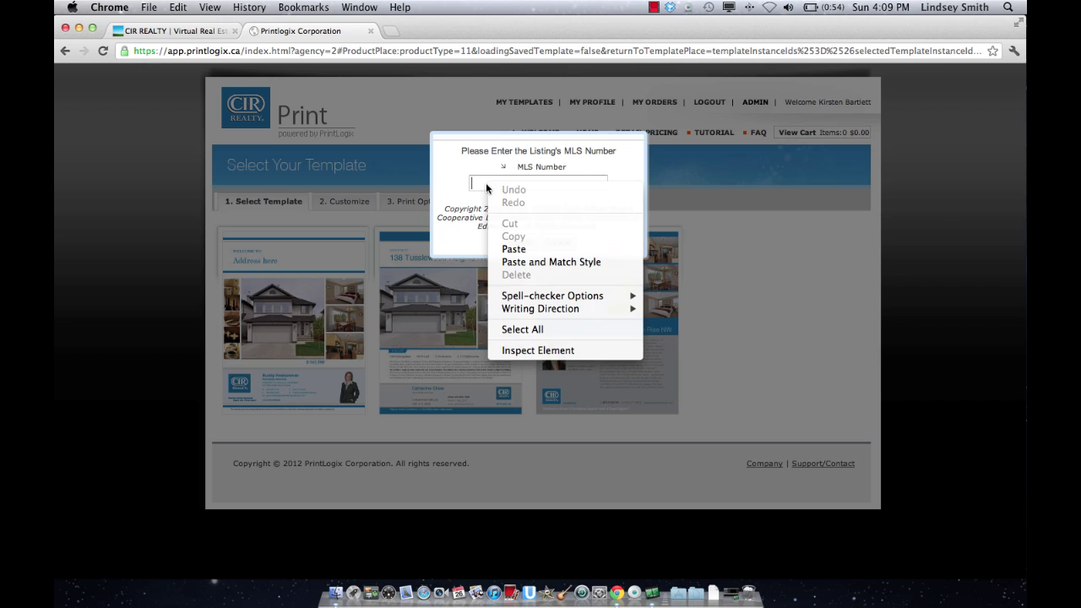
pyautogui.click(514, 250)
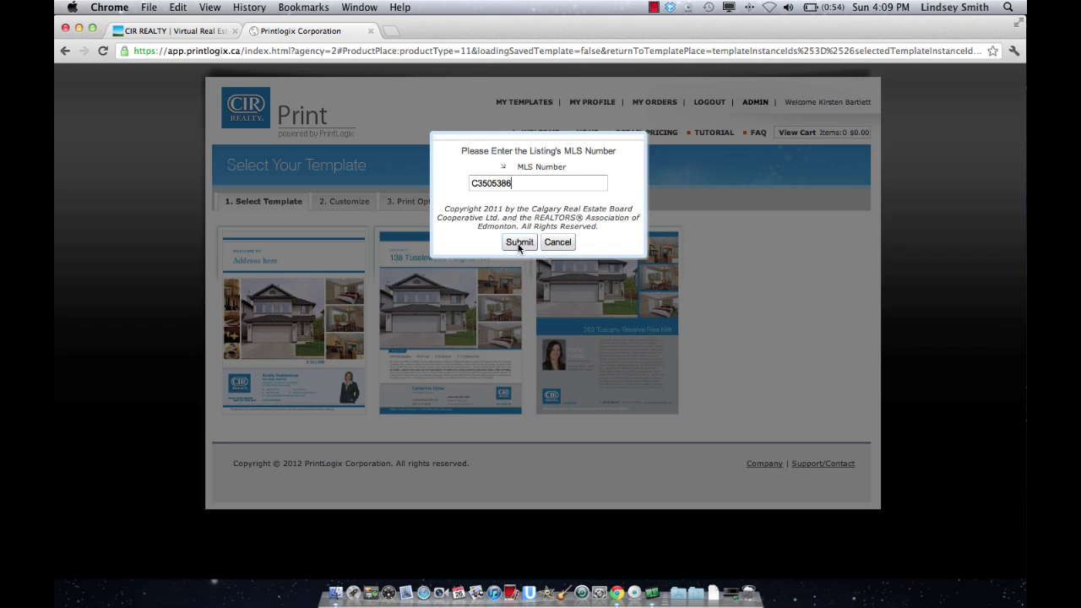
pyautogui.click(519, 242)
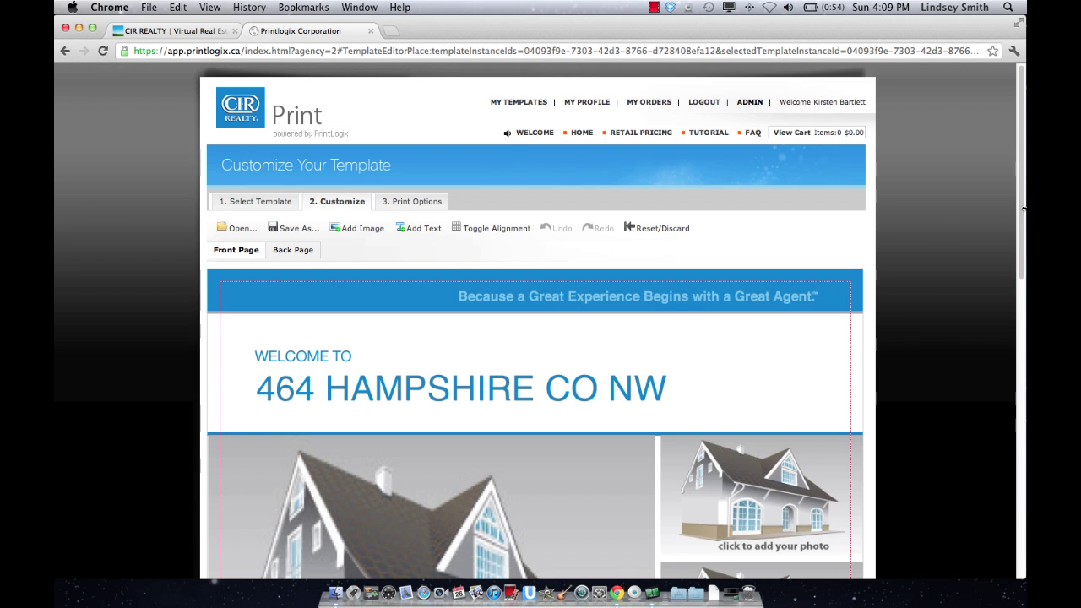
# Step: Change the year built in the property stats line from 1990 to 1995
pyautogui.scroll(-1, 1019, 203)
pyautogui.moveTo(1021, 206); pyautogui.dragTo(1024, 418)
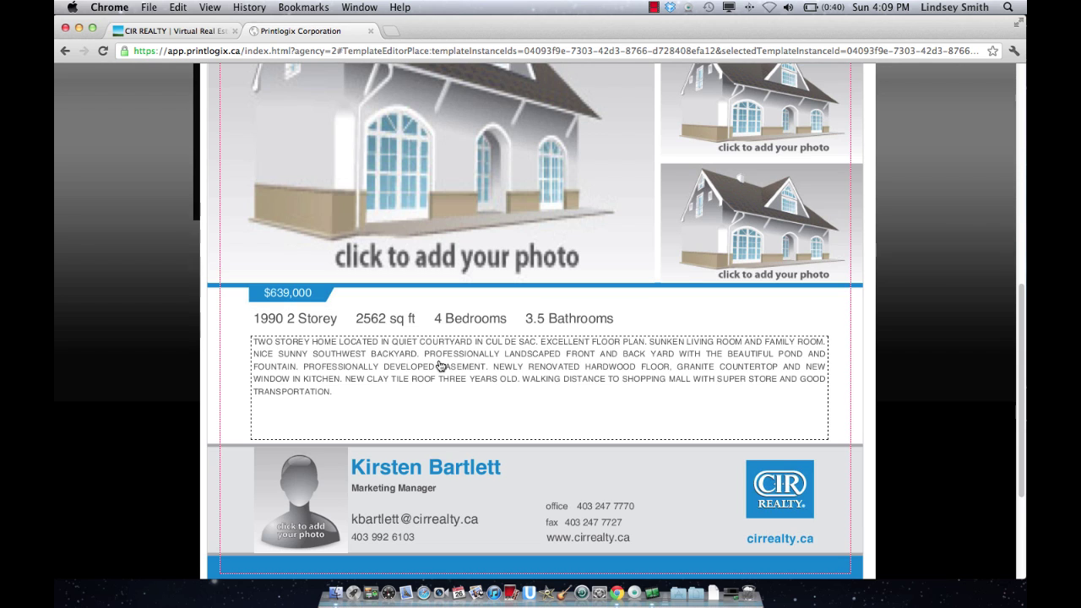
pyautogui.click(440, 326)
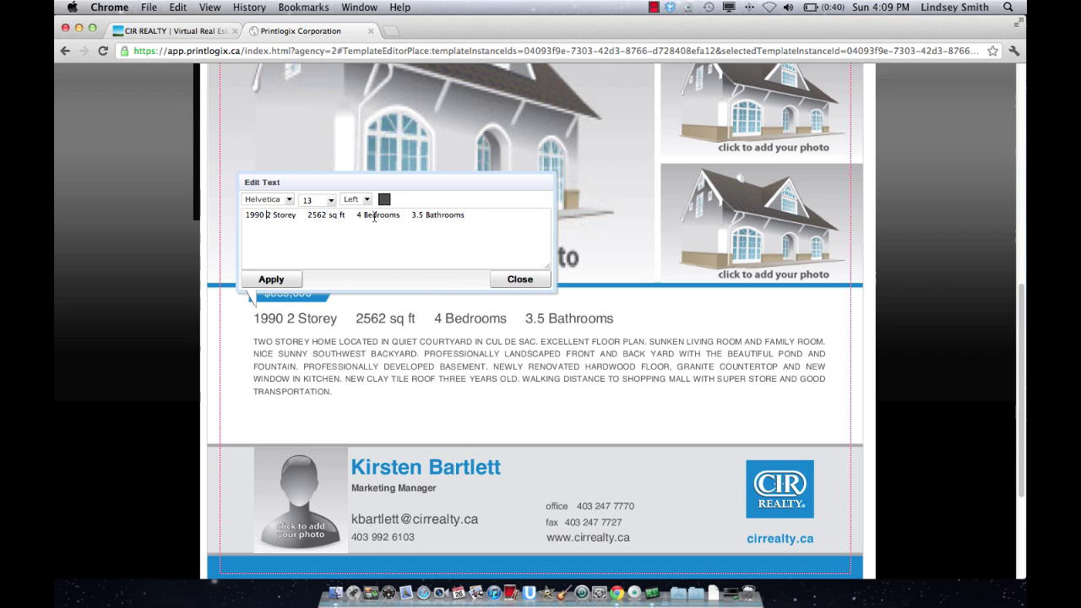
pyautogui.press('BackSpace')
pyautogui.press('BackSpace')
pyautogui.press('BackSpace')
pyautogui.write('95')
pyautogui.click(262, 281)
# Step: Shrink the listing description font to size 9, then further to size 7
pyautogui.click(301, 378)
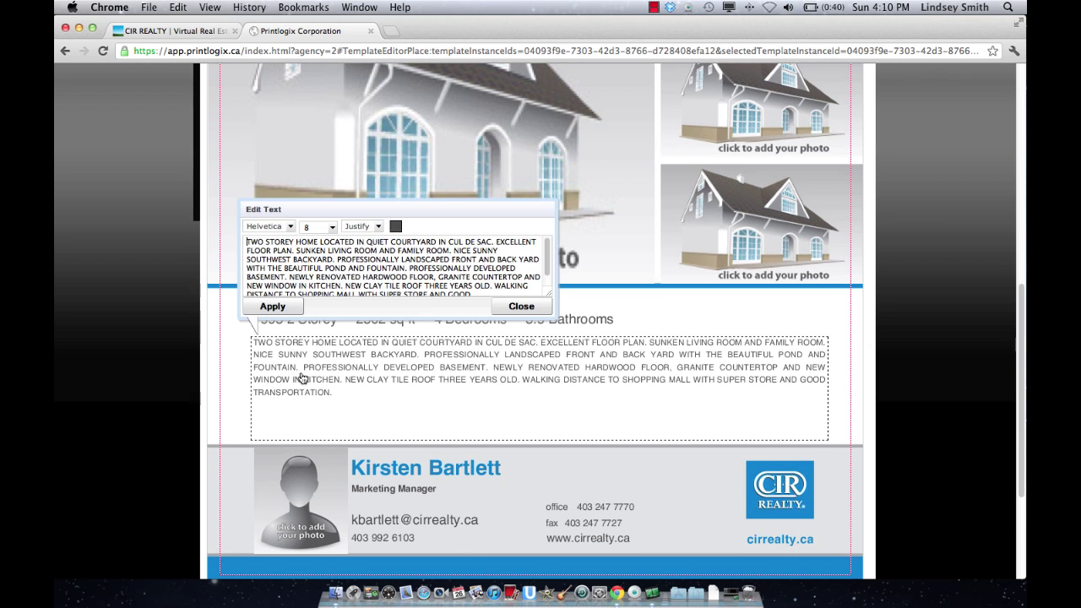
pyautogui.click(332, 227)
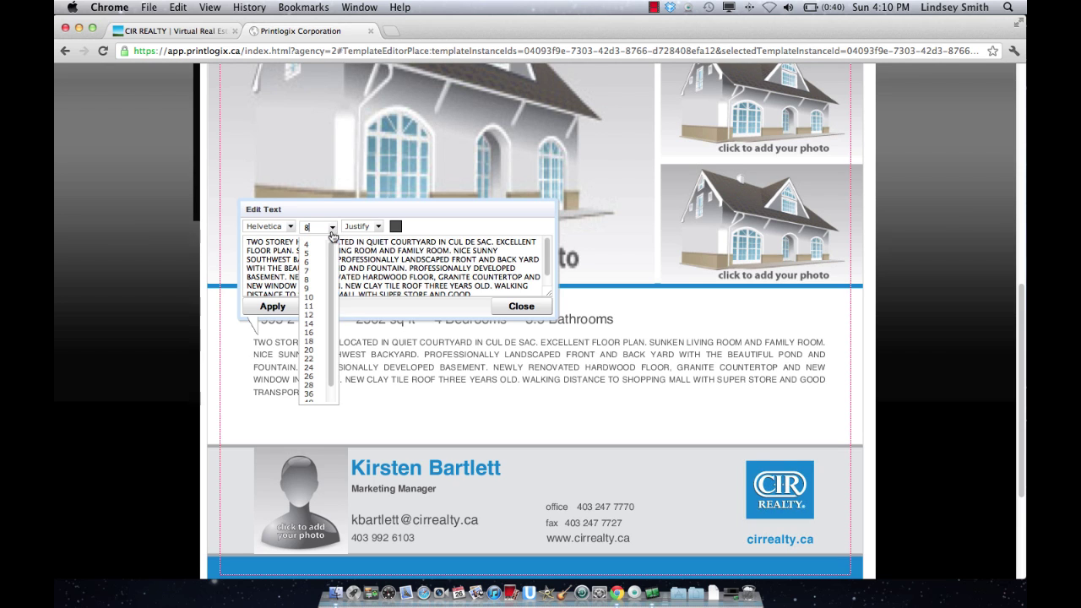
pyautogui.click(314, 291)
pyautogui.click(273, 307)
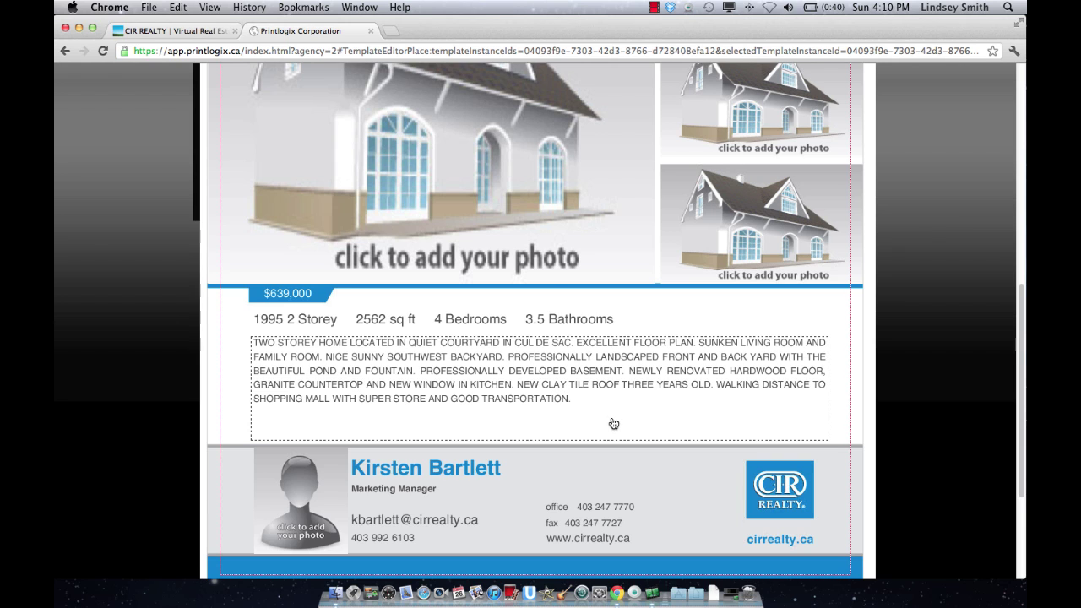
pyautogui.click(471, 391)
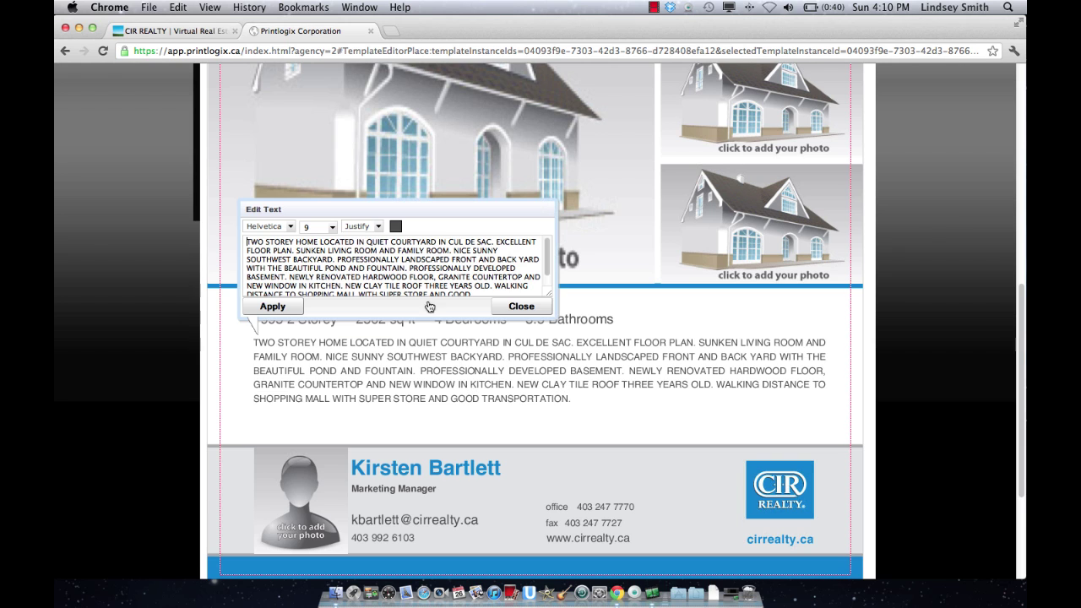
pyautogui.click(334, 227)
pyautogui.click(314, 275)
pyautogui.click(284, 309)
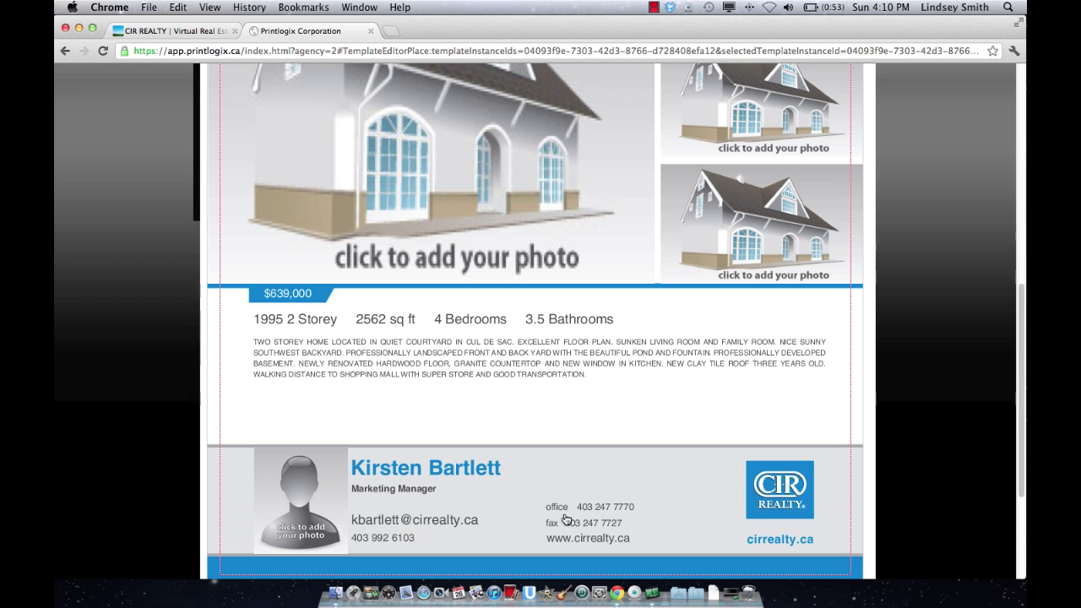
# Step: On the back page, retype the Parking value so it reads 'Double Garage Attached'
pyautogui.moveTo(1023, 391); pyautogui.dragTo(1008, 225)
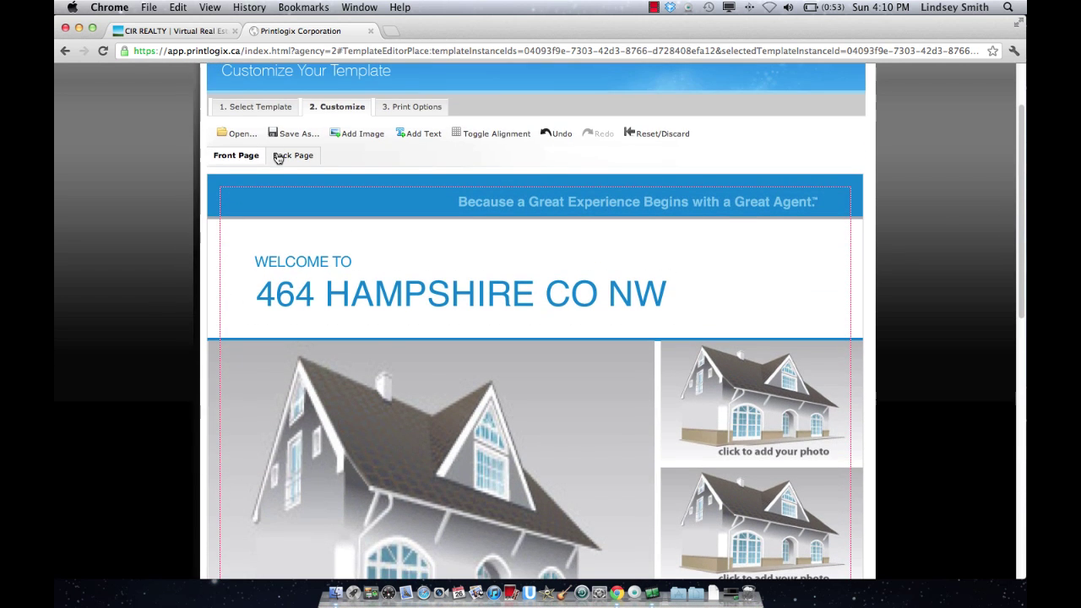
pyautogui.click(278, 157)
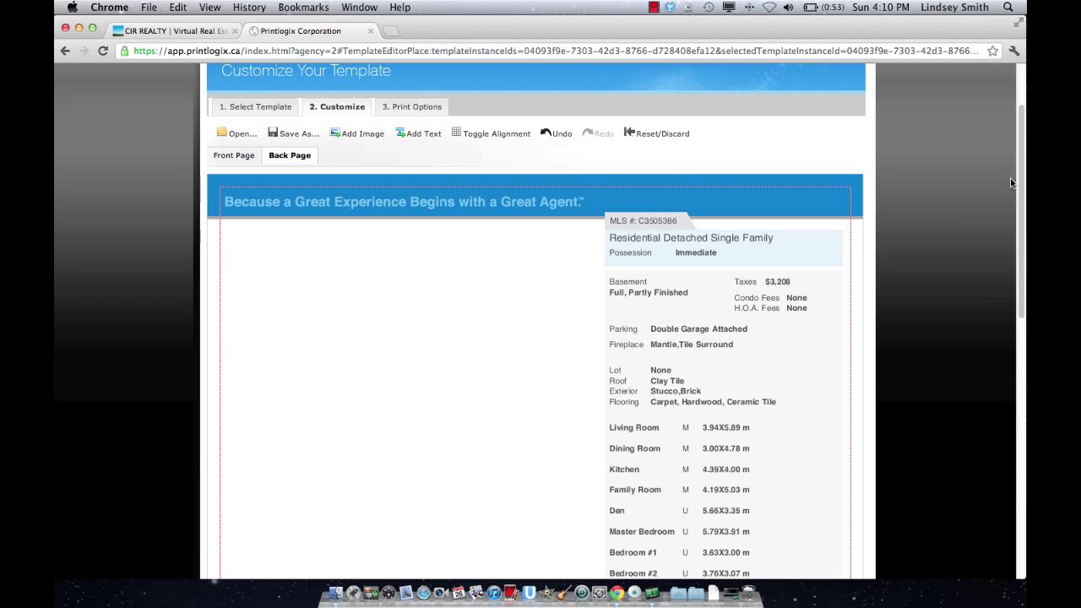
pyautogui.moveTo(1024, 183); pyautogui.dragTo(1023, 252)
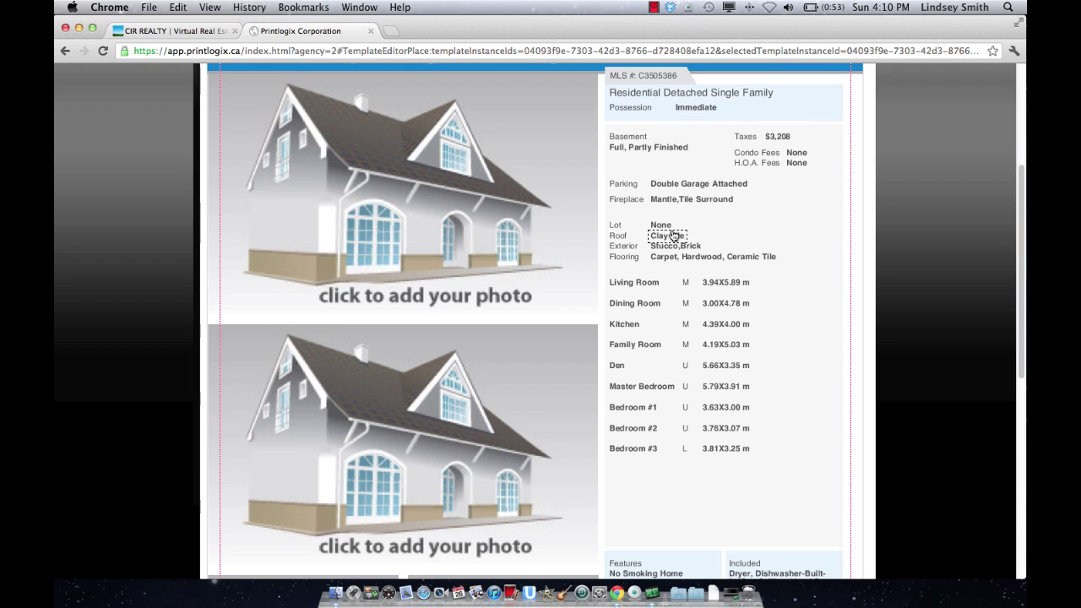
pyautogui.scroll(-1, 741, 236)
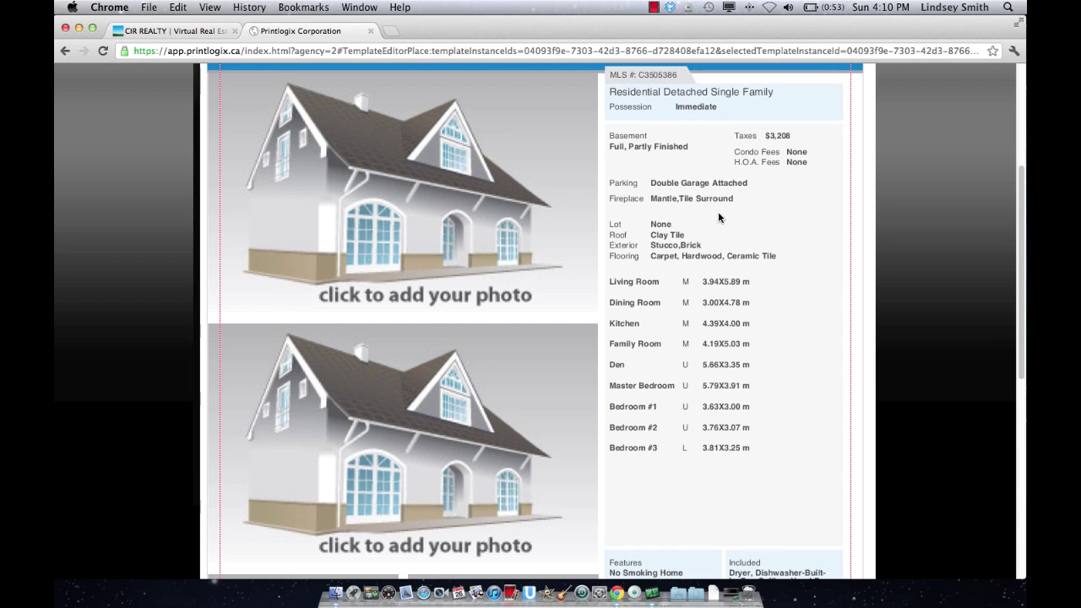
pyautogui.click(698, 184)
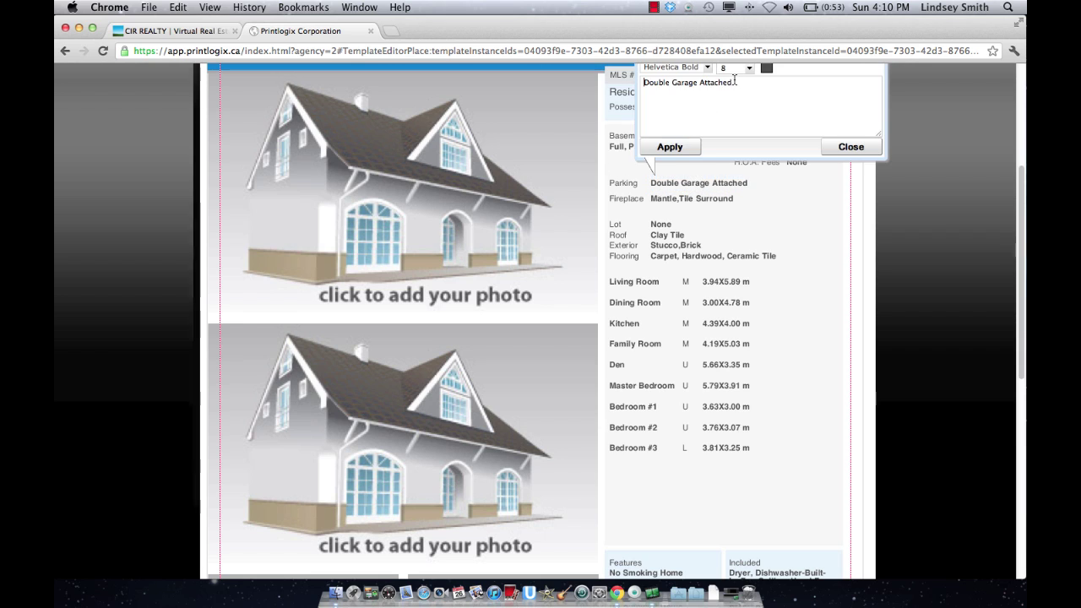
pyautogui.moveTo(675, 83); pyautogui.dragTo(619, 81)
pyautogui.press('BackSpace')
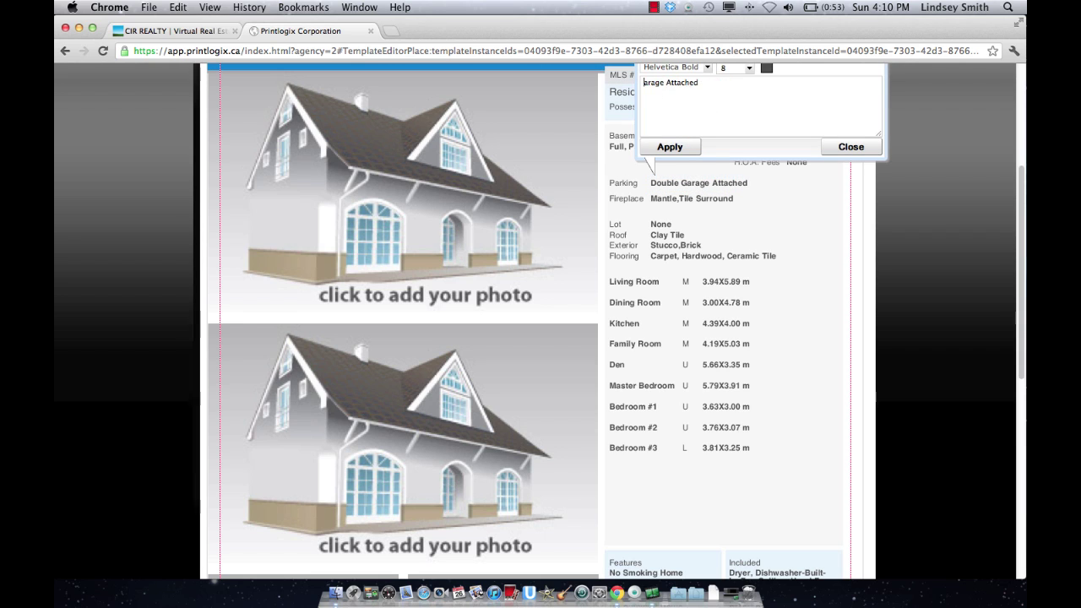
pyautogui.write('Doi')
pyautogui.press('BackSpace')
pyautogui.write('uble G')
# Step: Colour the Parking text 'Double Garage Attached' red with a custom colour
pyautogui.moveTo(729, 86); pyautogui.dragTo(640, 85)
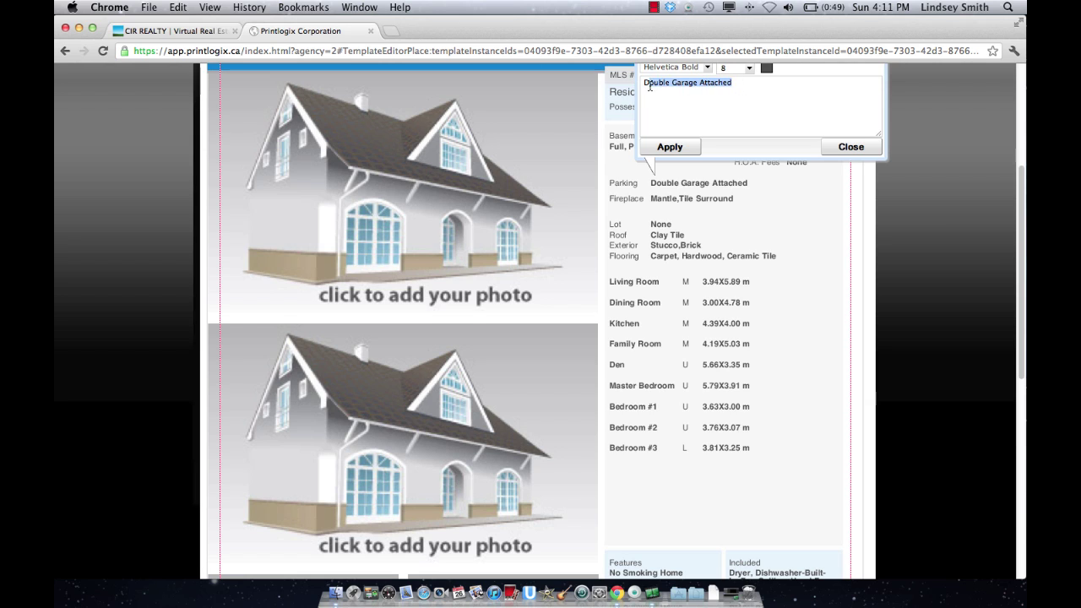
pyautogui.click(766, 69)
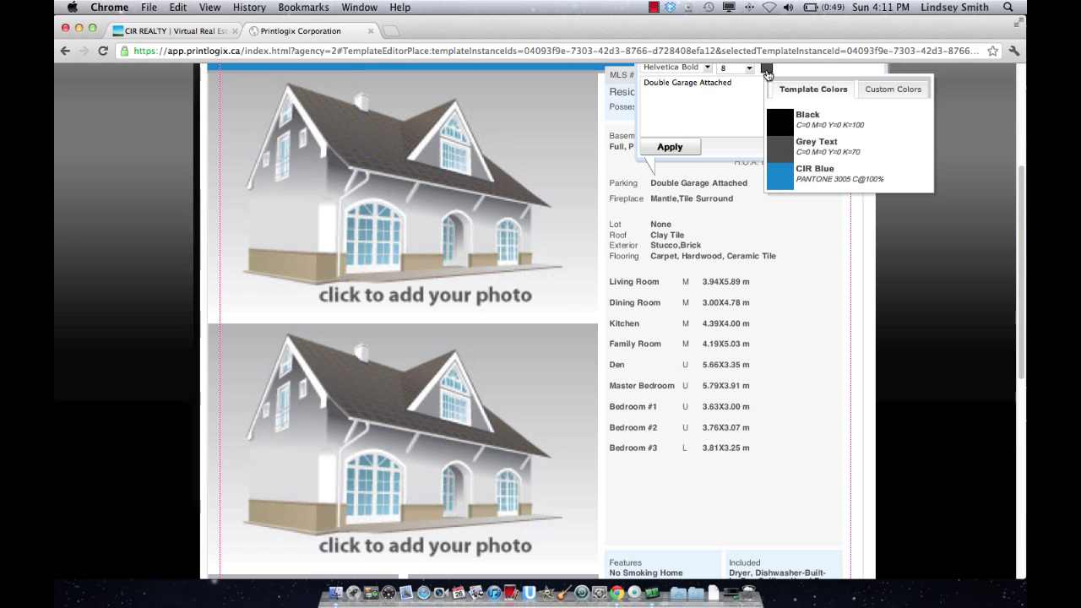
pyautogui.click(880, 94)
pyautogui.click(937, 118)
pyautogui.click(924, 354)
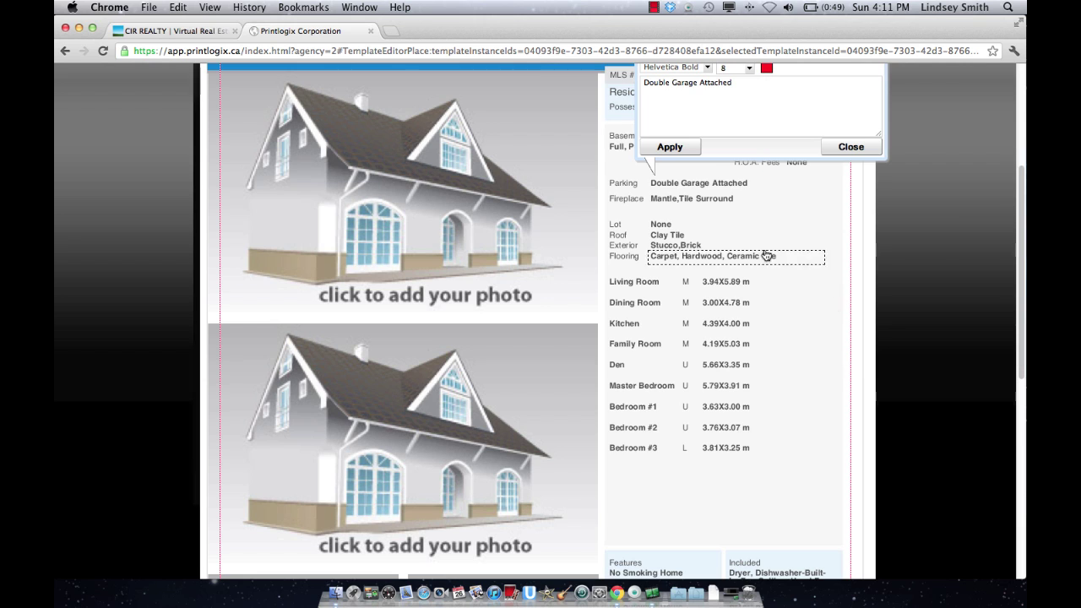
pyautogui.click(670, 147)
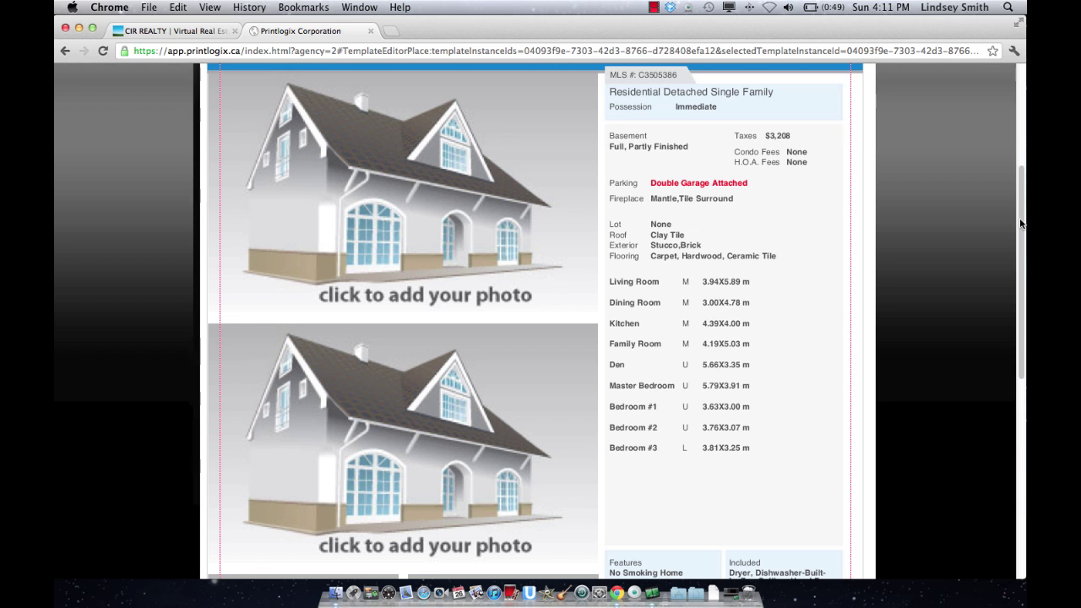
pyautogui.moveTo(1020, 223); pyautogui.dragTo(1018, 345)
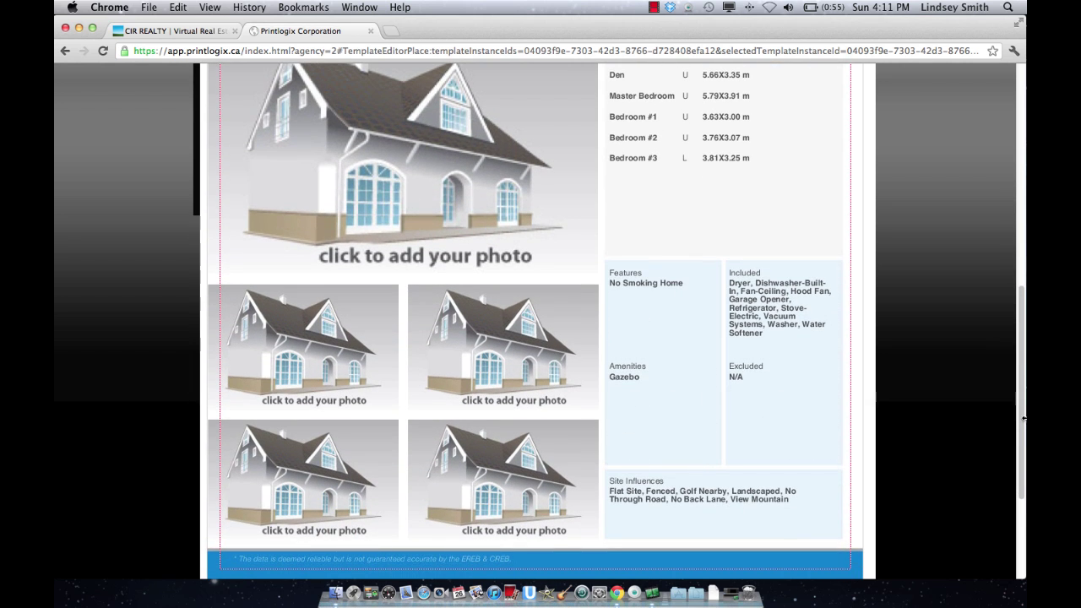
# Step: Return to the front page and begin replacing the large house photo
pyautogui.scroll(10, 1019, 422)
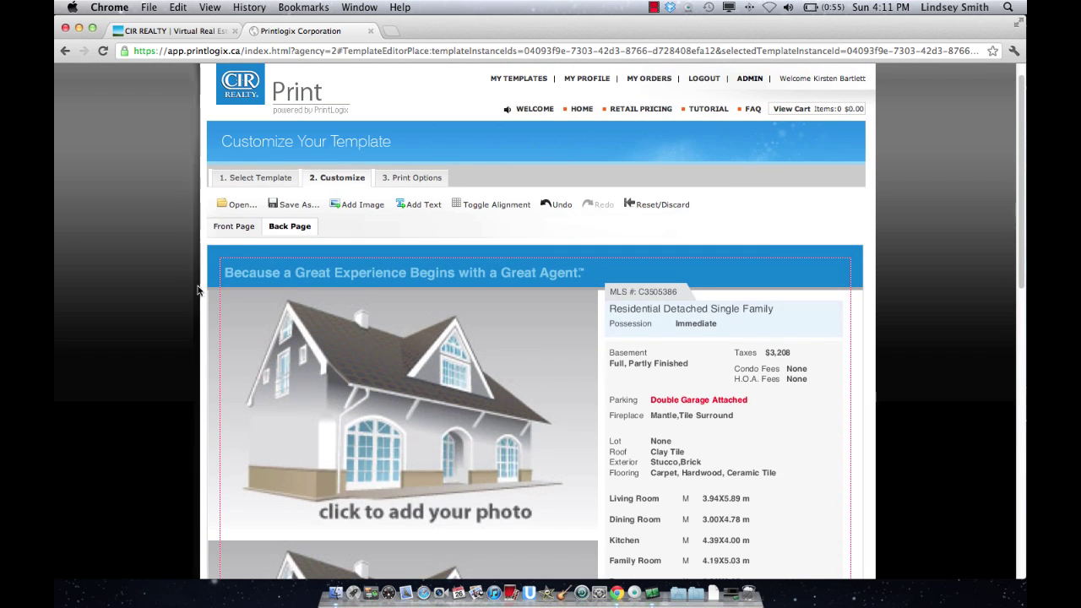
pyautogui.click(237, 232)
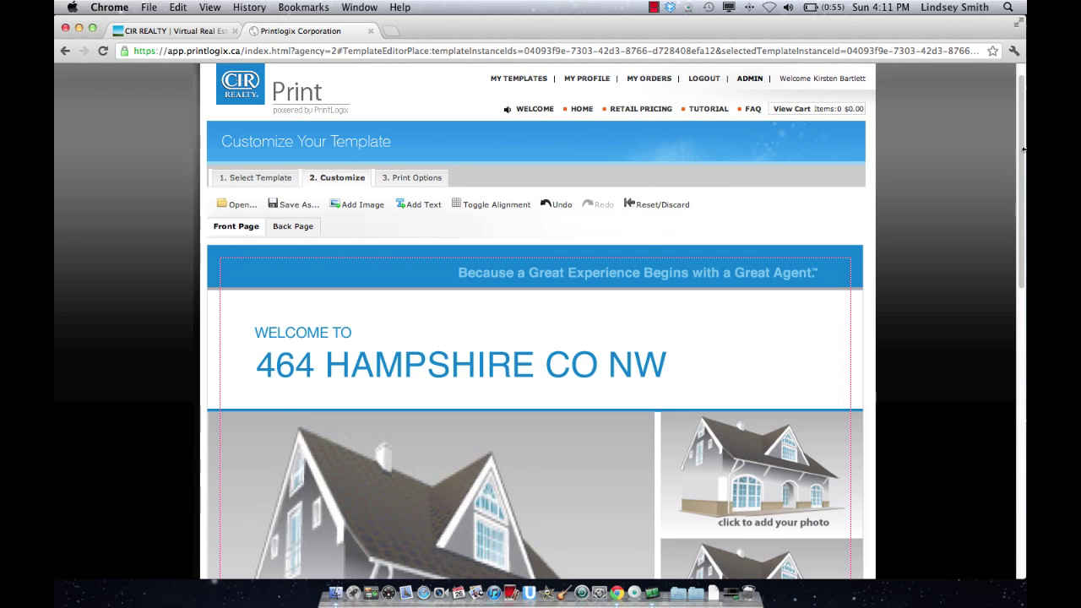
pyautogui.moveTo(1019, 154); pyautogui.dragTo(1022, 268)
pyautogui.moveTo(374, 331)
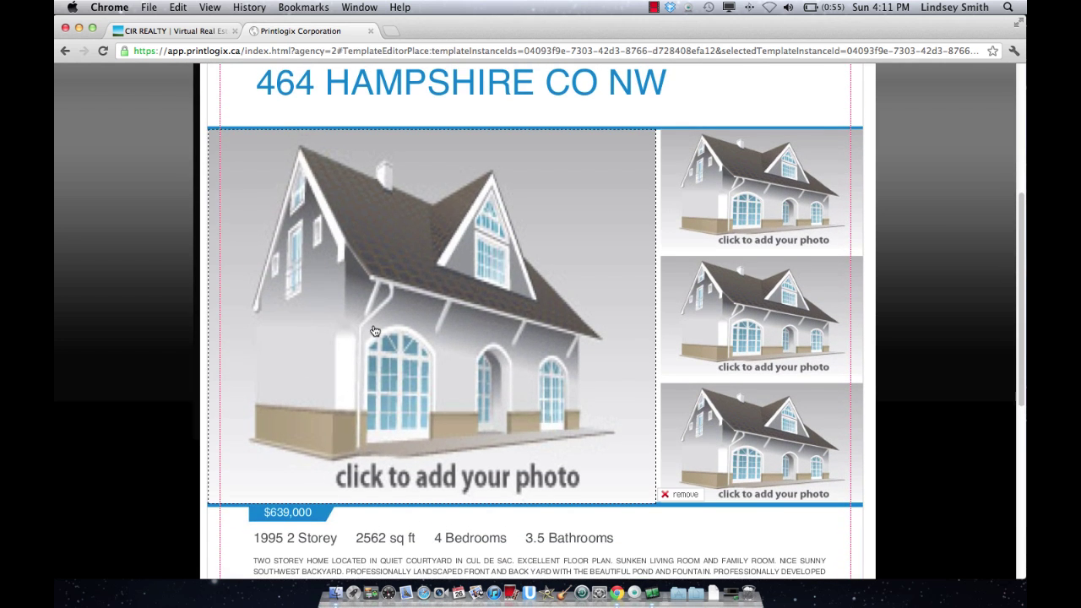
pyautogui.click(374, 330)
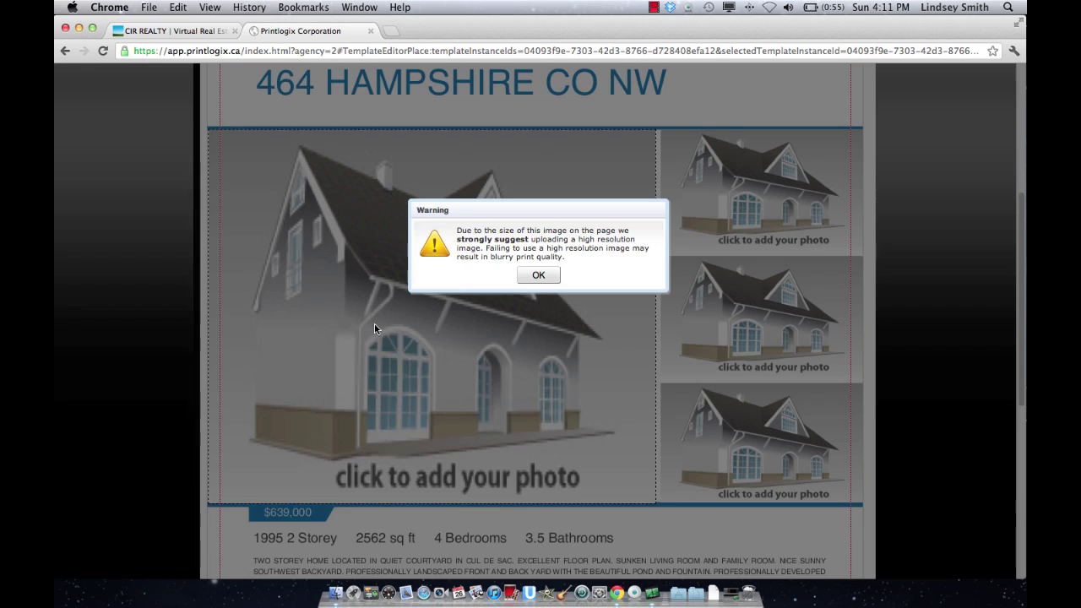
pyautogui.click(544, 278)
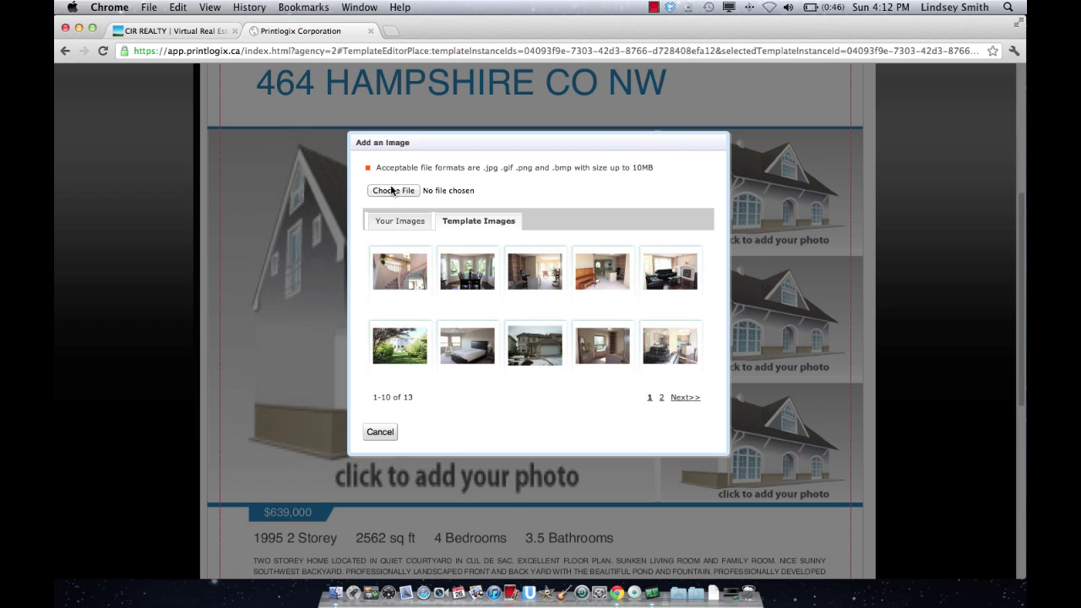
# Step: Upload Kitchen.jpg from Desktop > CIR Print Images > Images
pyautogui.click(393, 190)
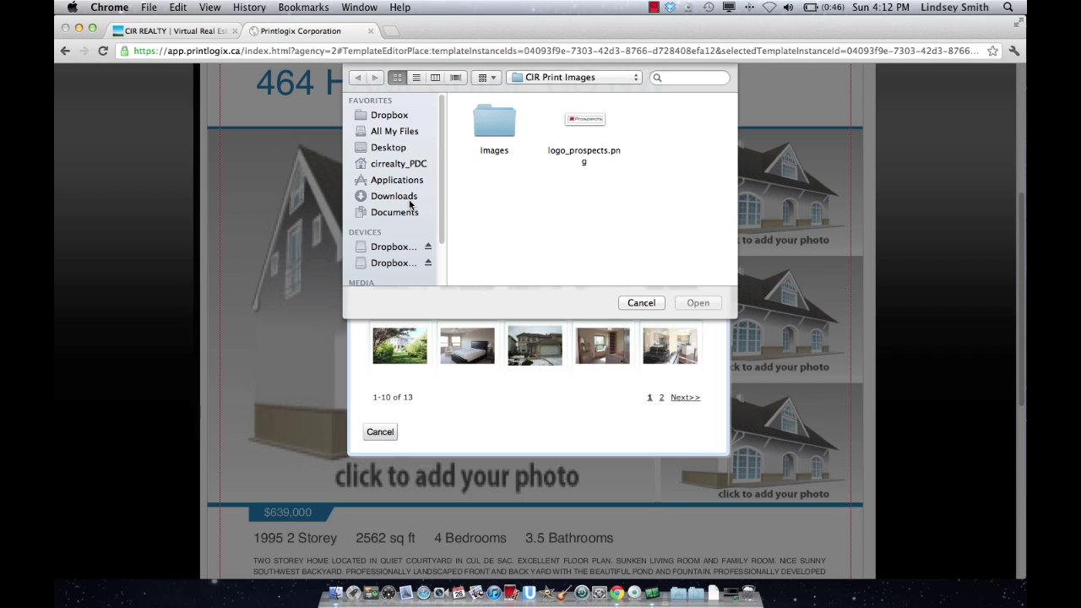
pyautogui.click(378, 148)
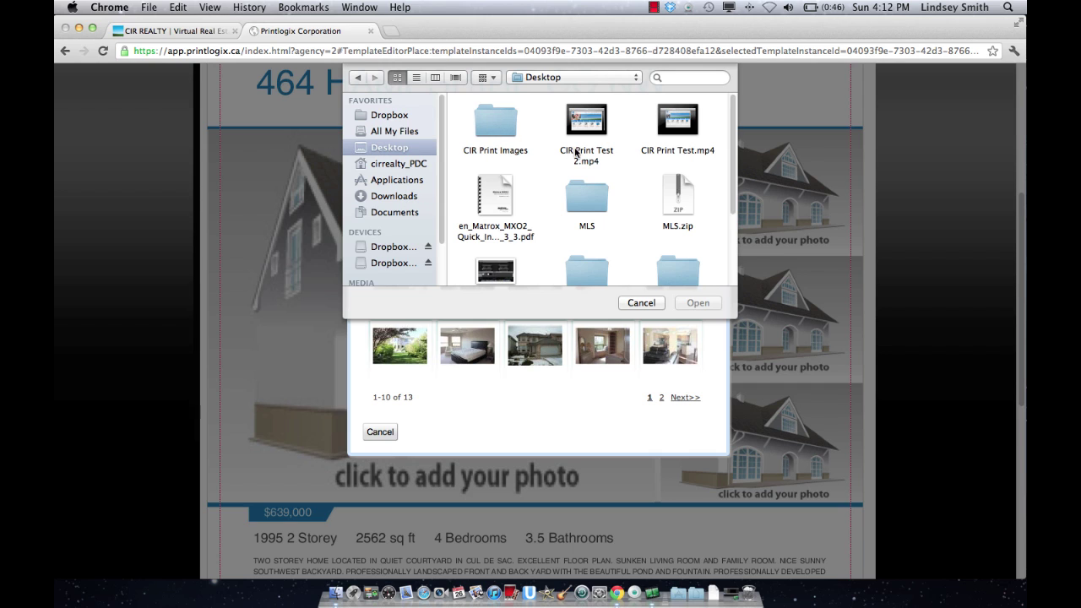
pyautogui.doubleClick(496, 133)
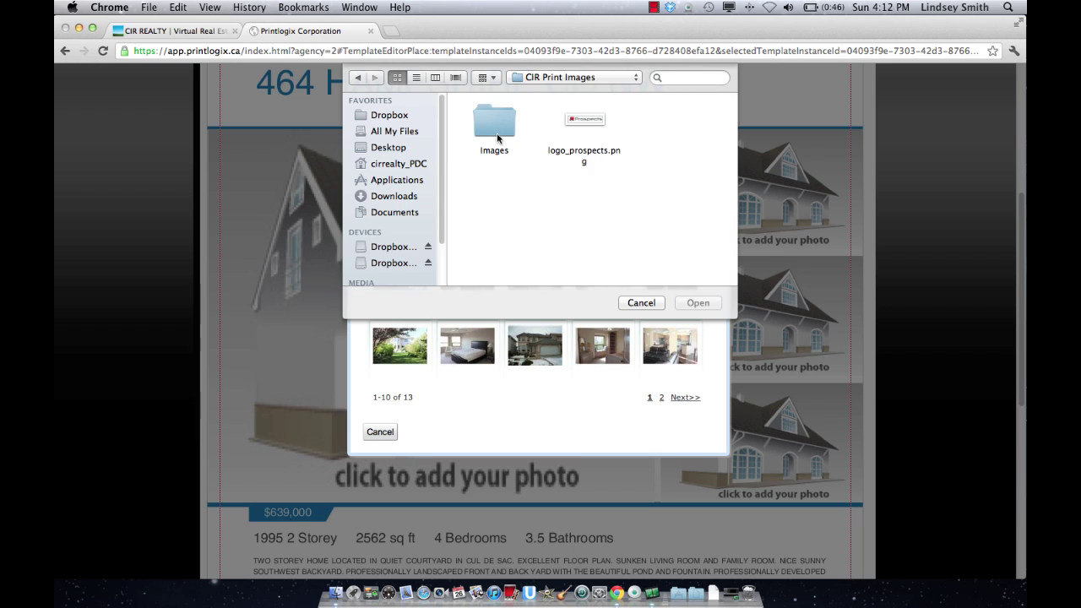
pyautogui.doubleClick(496, 132)
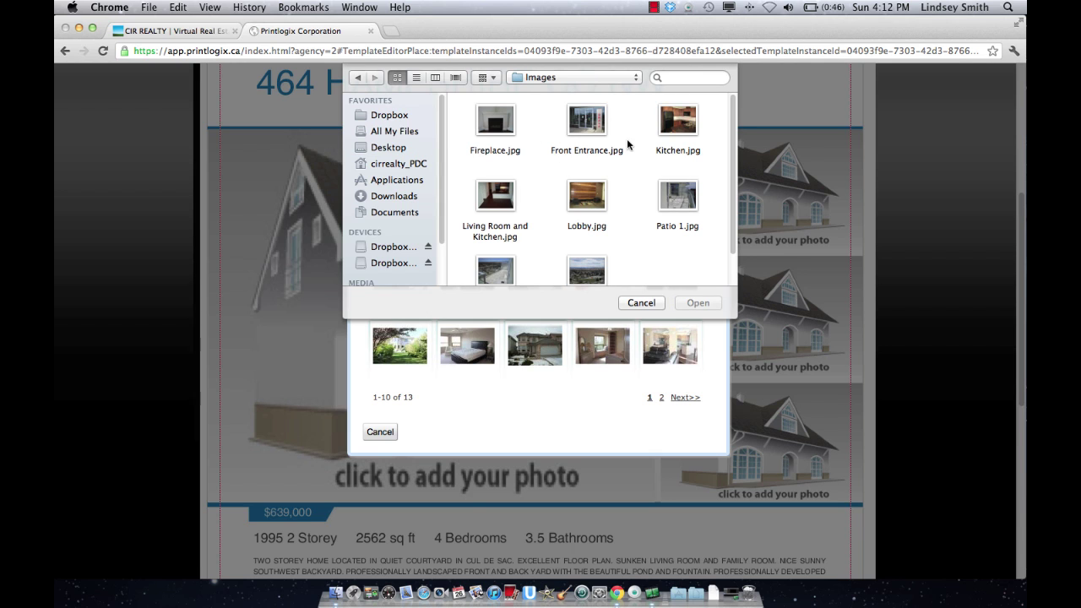
pyautogui.doubleClick(678, 127)
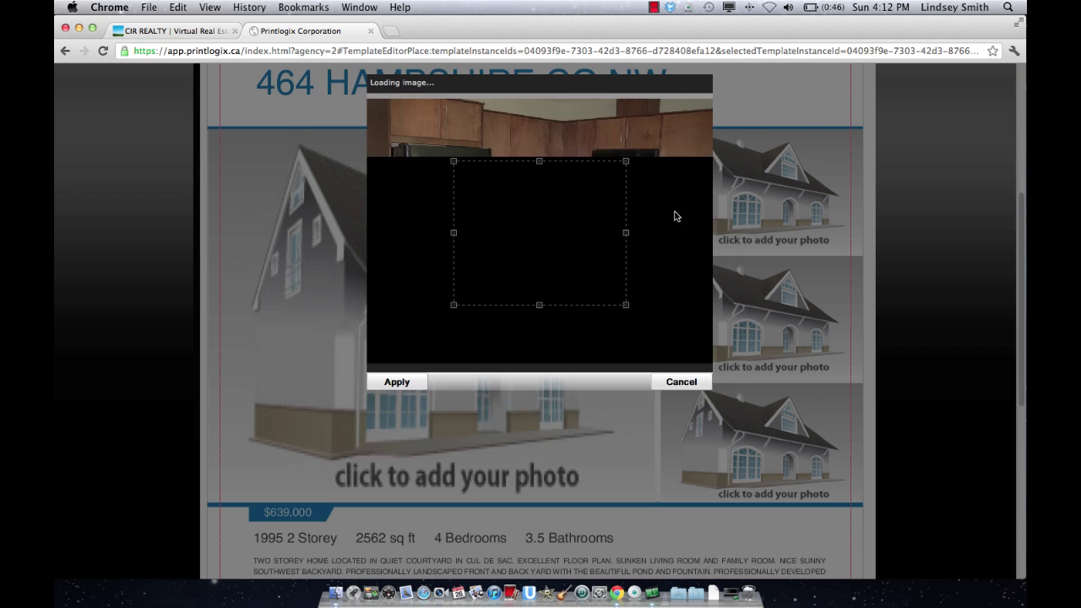
# Step: Move and enlarge the crop box over most of the kitchen photo and apply it
pyautogui.moveTo(608, 220); pyautogui.dragTo(490, 185)
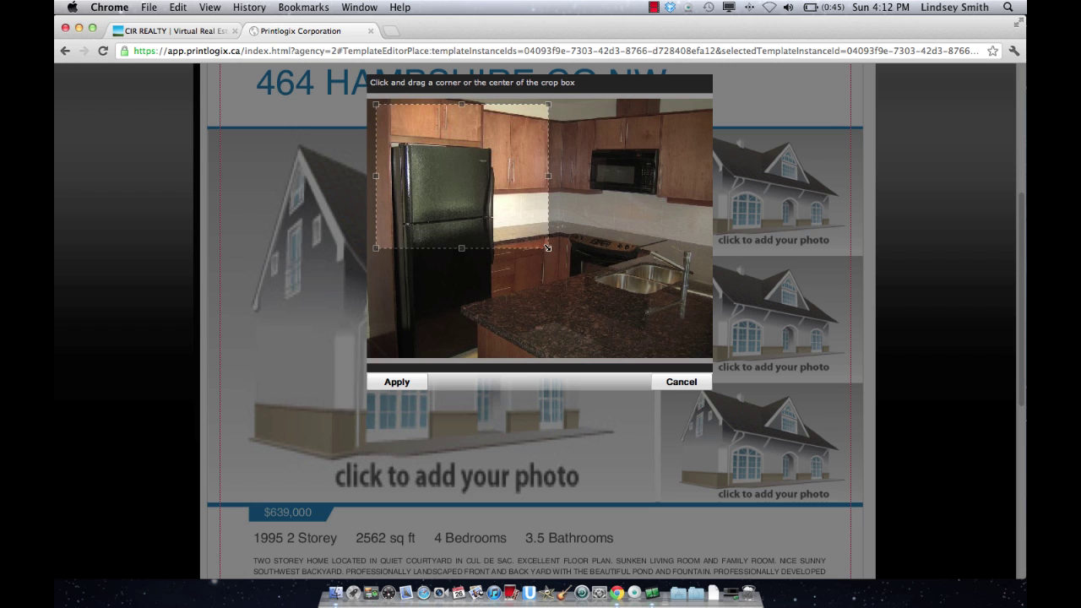
pyautogui.moveTo(548, 248); pyautogui.dragTo(660, 353)
pyautogui.moveTo(575, 270); pyautogui.dragTo(593, 268)
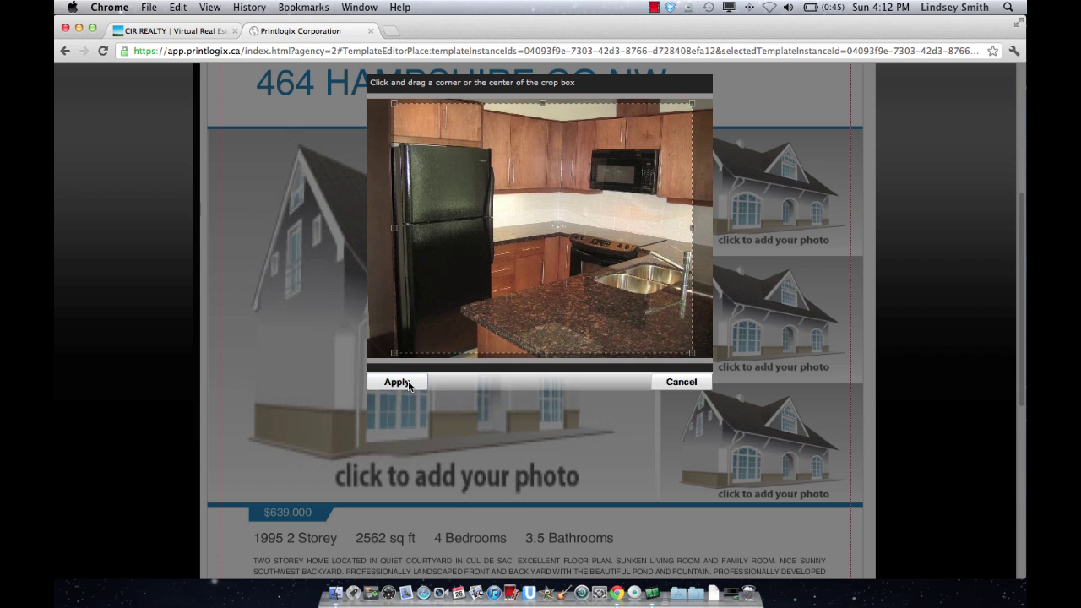
pyautogui.click(397, 383)
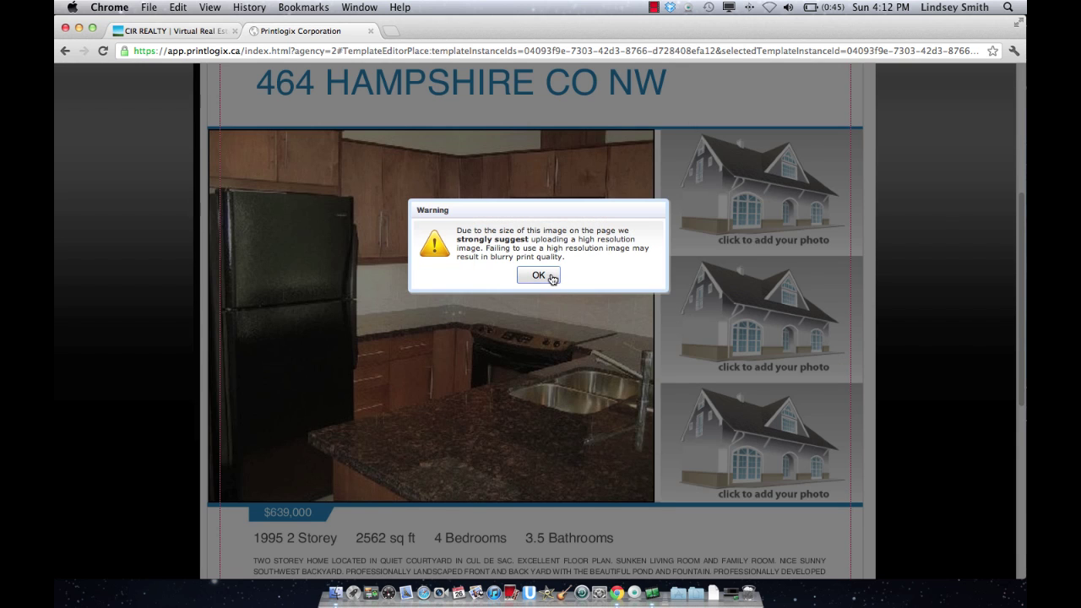
# Step: Place the house exterior template photo, cropped to the whole picture, in the first small slot
pyautogui.click(549, 276)
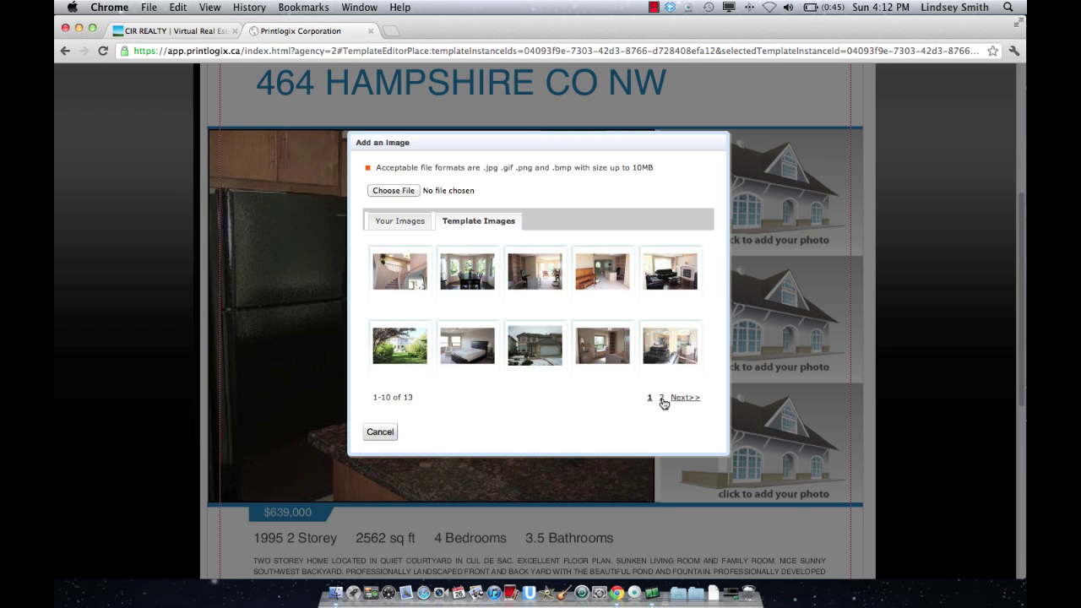
pyautogui.click(549, 342)
pyautogui.moveTo(590, 311); pyautogui.dragTo(494, 244)
pyautogui.moveTo(612, 274); pyautogui.dragTo(754, 355)
pyautogui.click(380, 437)
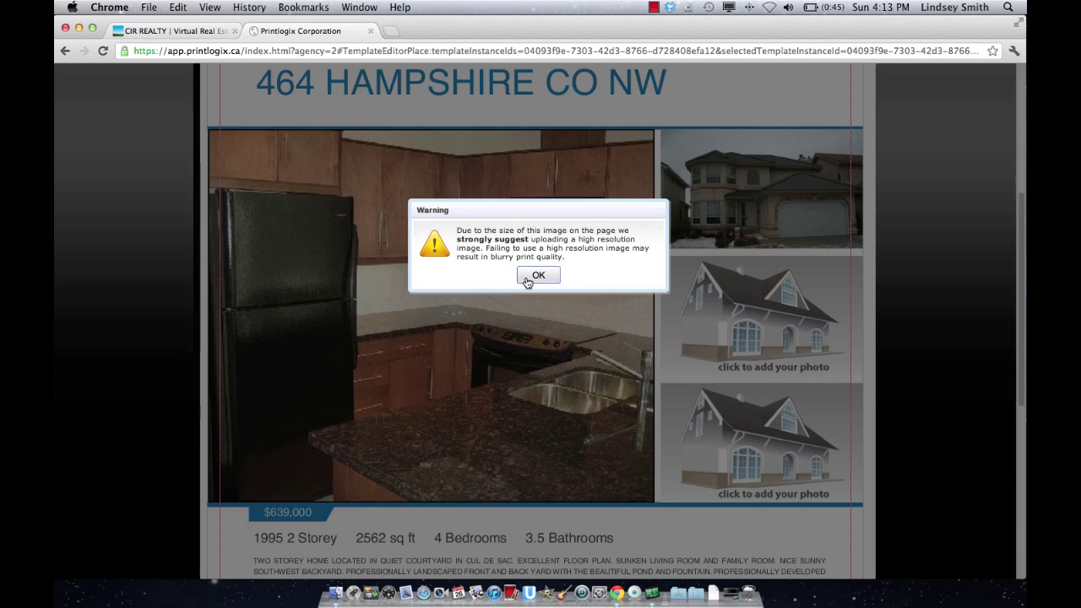
# Step: Place the bedroom template photo in the second small slot
pyautogui.click(537, 276)
pyautogui.click(488, 348)
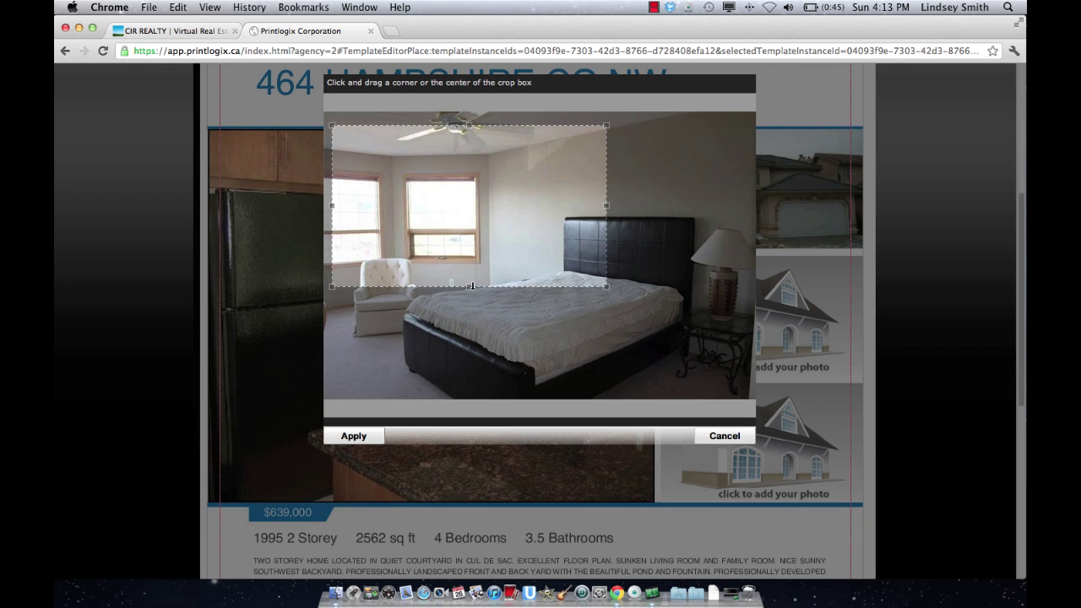
pyautogui.click(346, 440)
# Step: Fill the third slot with the garden template photo from page two, cropped to the full image
pyautogui.click(849, 460)
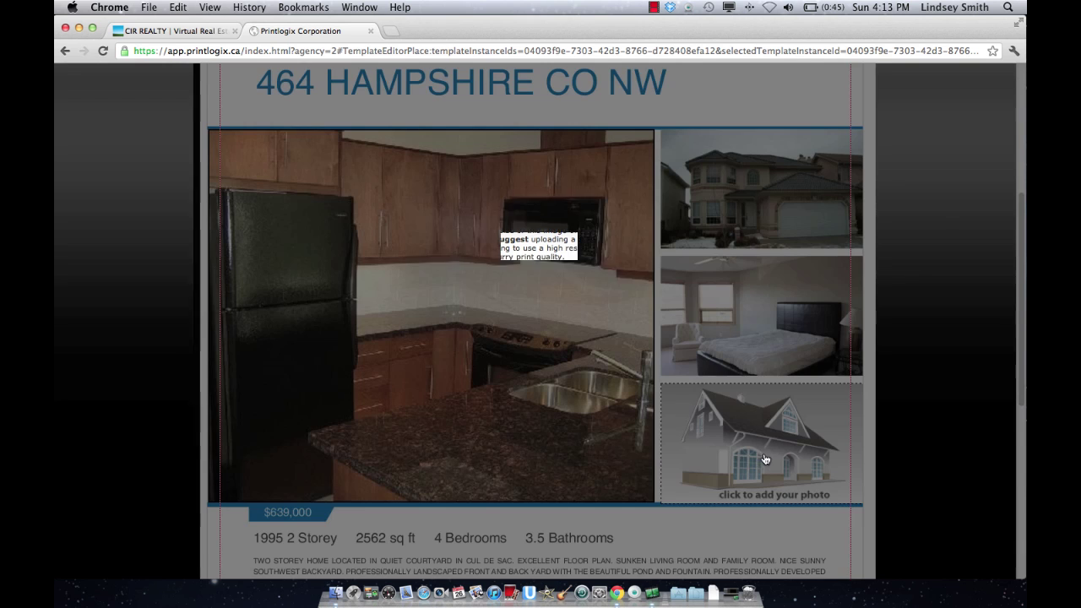
pyautogui.click(542, 274)
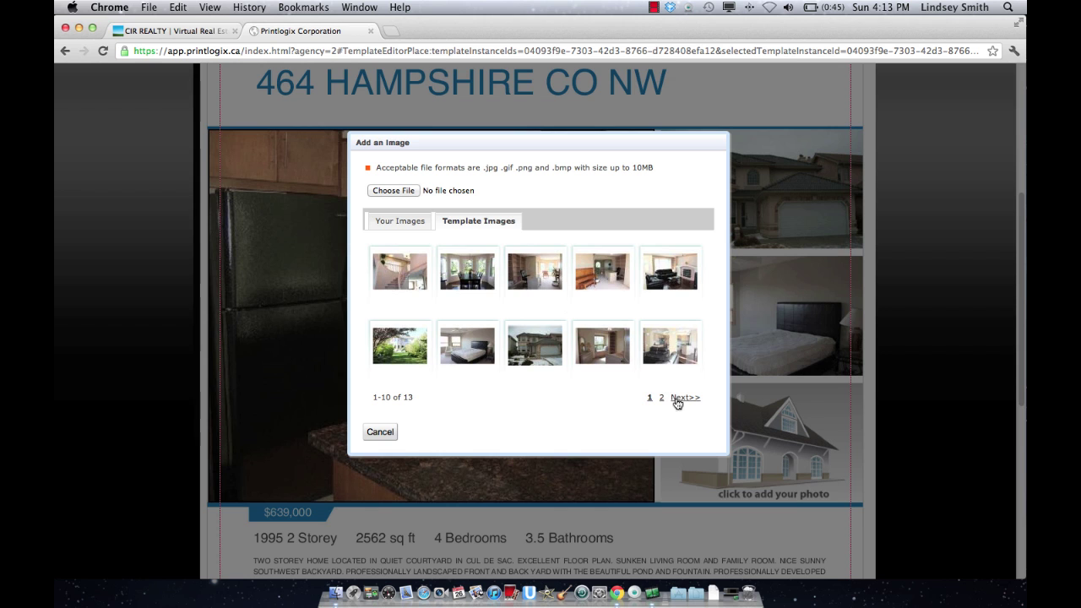
pyautogui.click(662, 397)
pyautogui.click(543, 294)
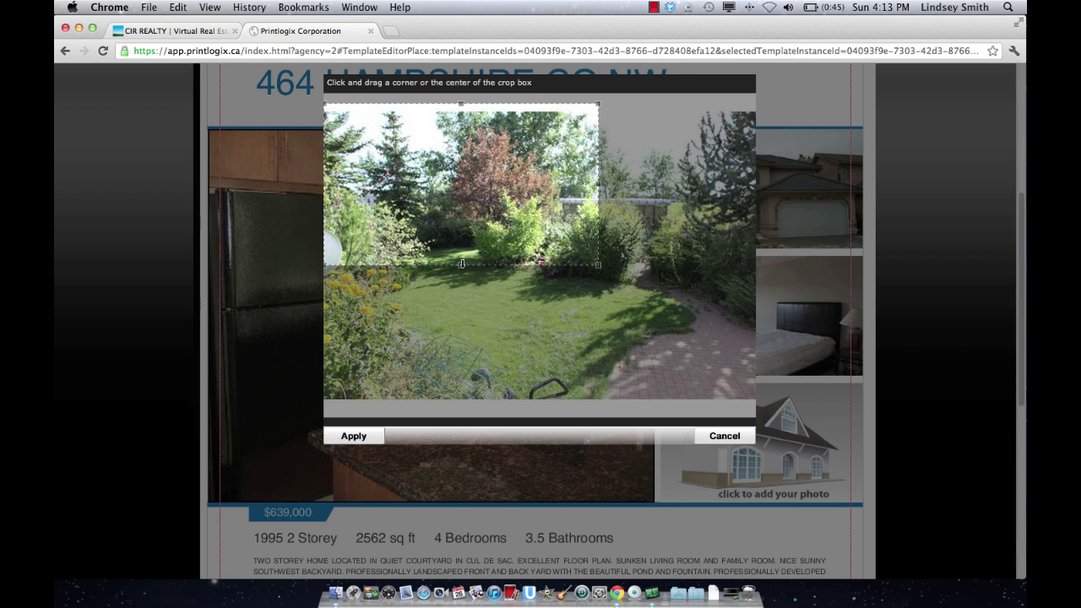
pyautogui.moveTo(461, 262); pyautogui.dragTo(752, 397)
pyautogui.click(353, 435)
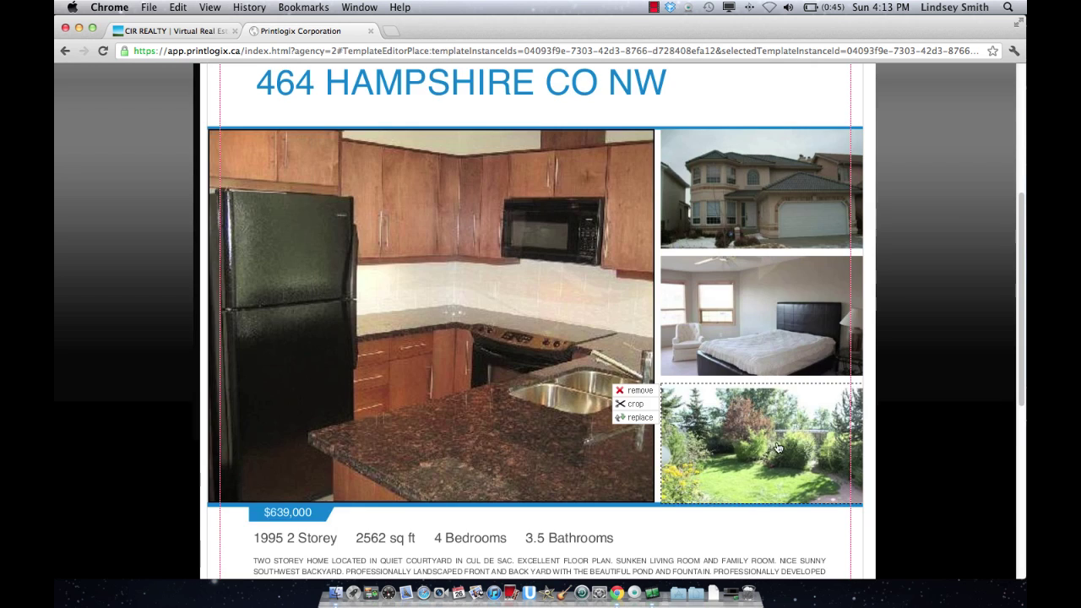
pyautogui.scroll(-5, 929, 423)
pyautogui.scroll(10, 773, 250)
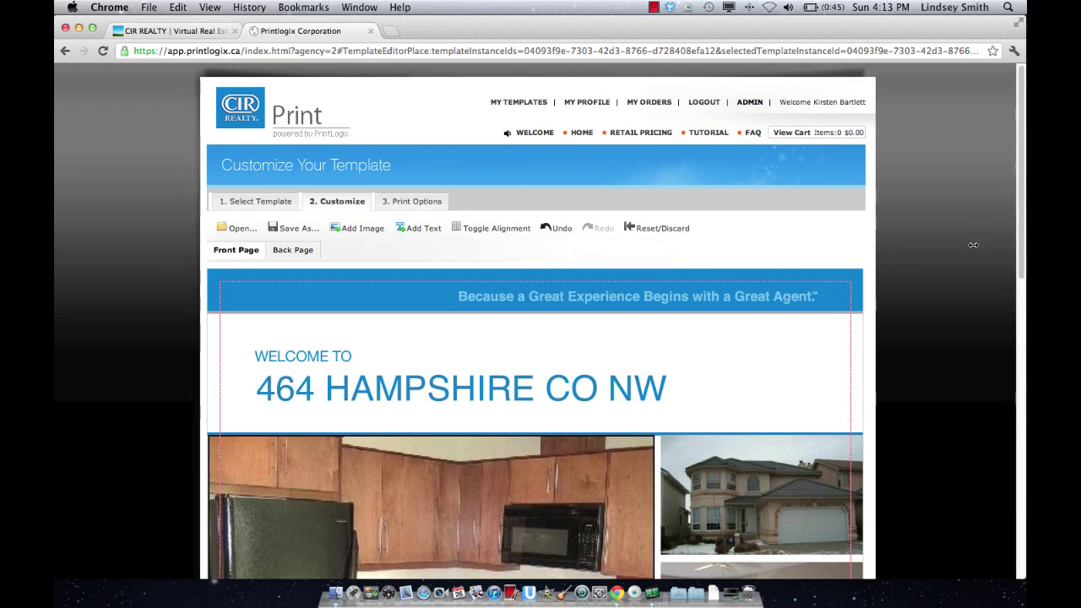
pyautogui.click(292, 251)
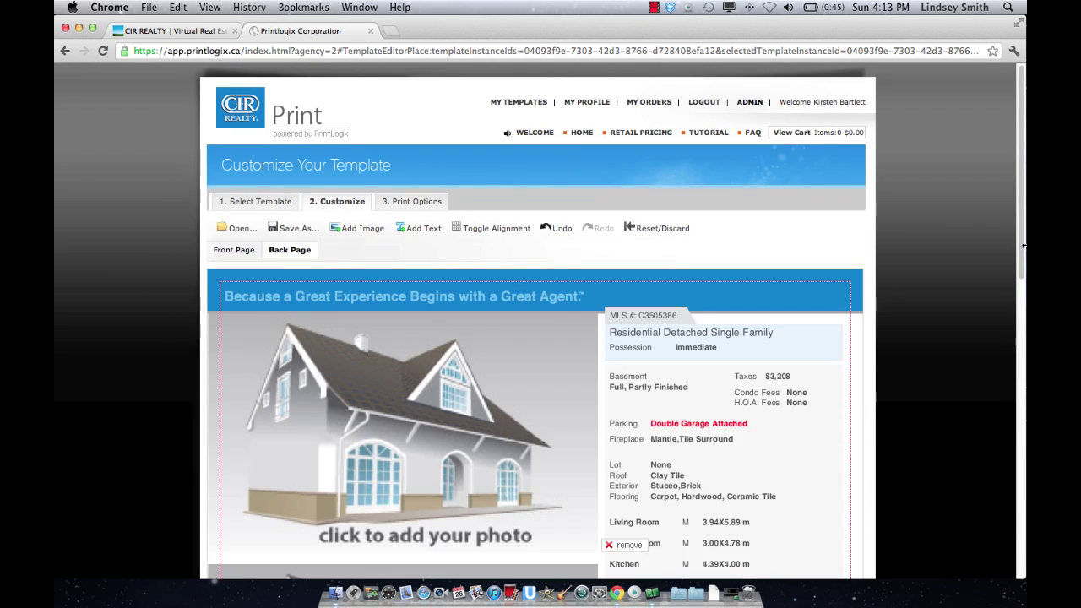
pyautogui.moveTo(1022, 251); pyautogui.dragTo(1023, 184)
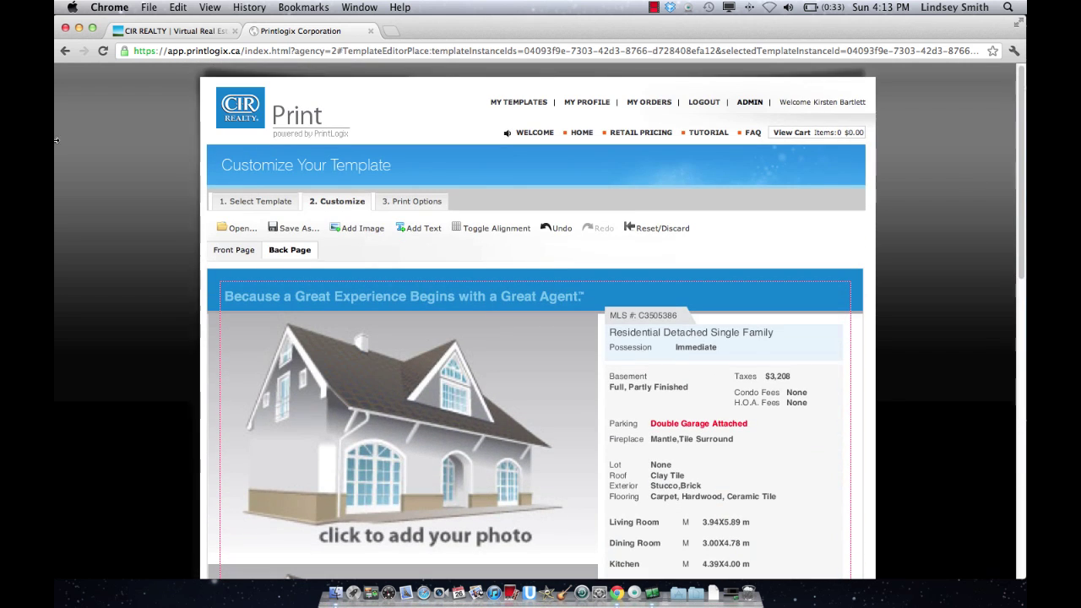
pyautogui.click(238, 250)
pyautogui.moveTo(1024, 221); pyautogui.dragTo(1022, 487)
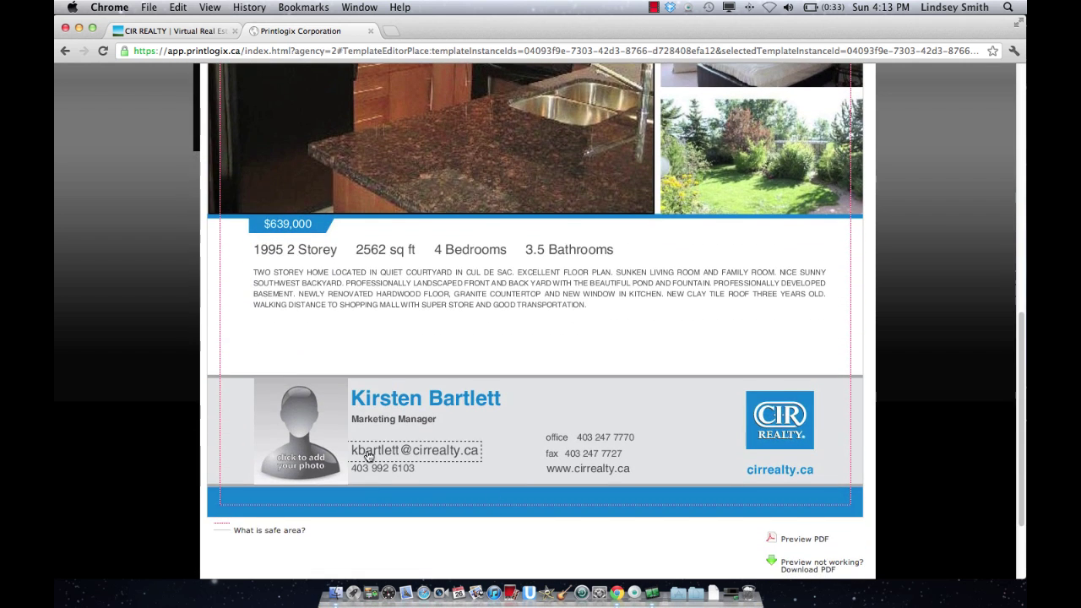
# Step: Put the uploaded agent headshot in the footer placeholder, cropped to nearly the full photo
pyautogui.click(318, 425)
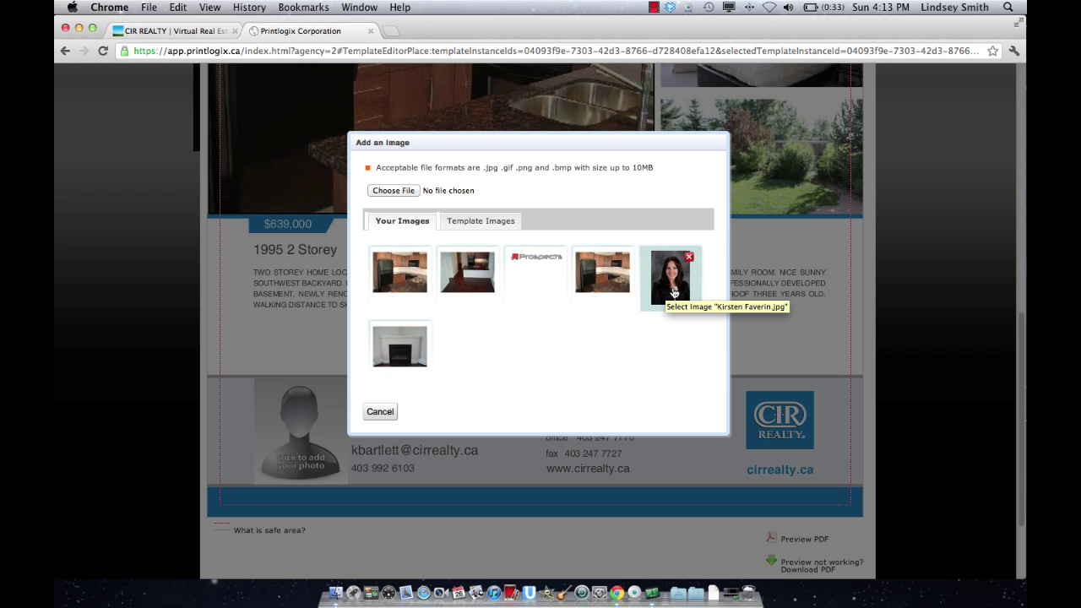
pyautogui.click(674, 292)
pyautogui.moveTo(513, 300); pyautogui.dragTo(451, 217)
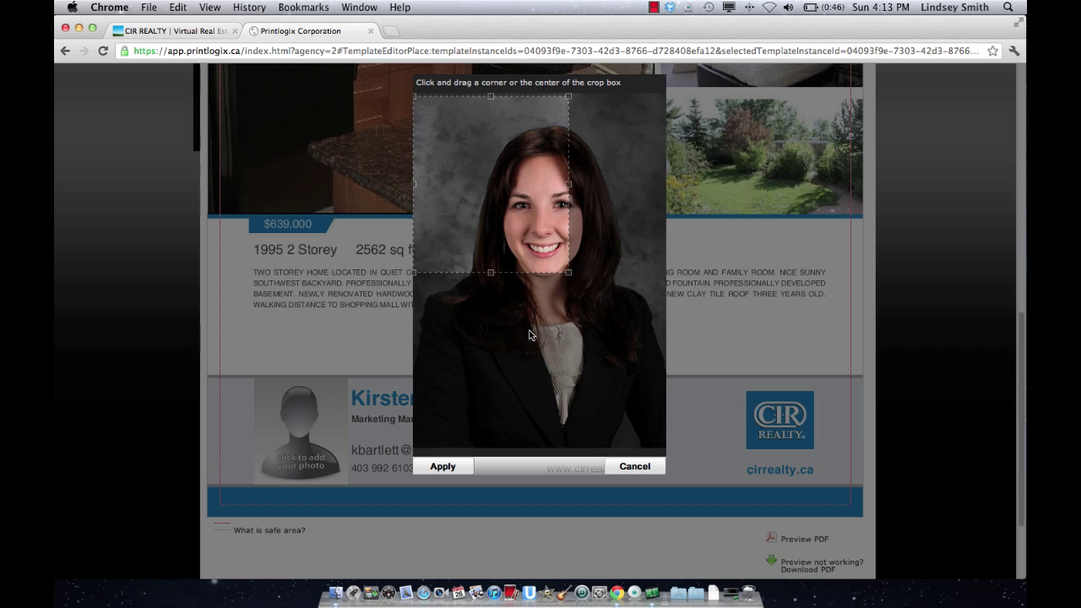
pyautogui.moveTo(491, 273); pyautogui.dragTo(575, 381)
pyautogui.click(445, 466)
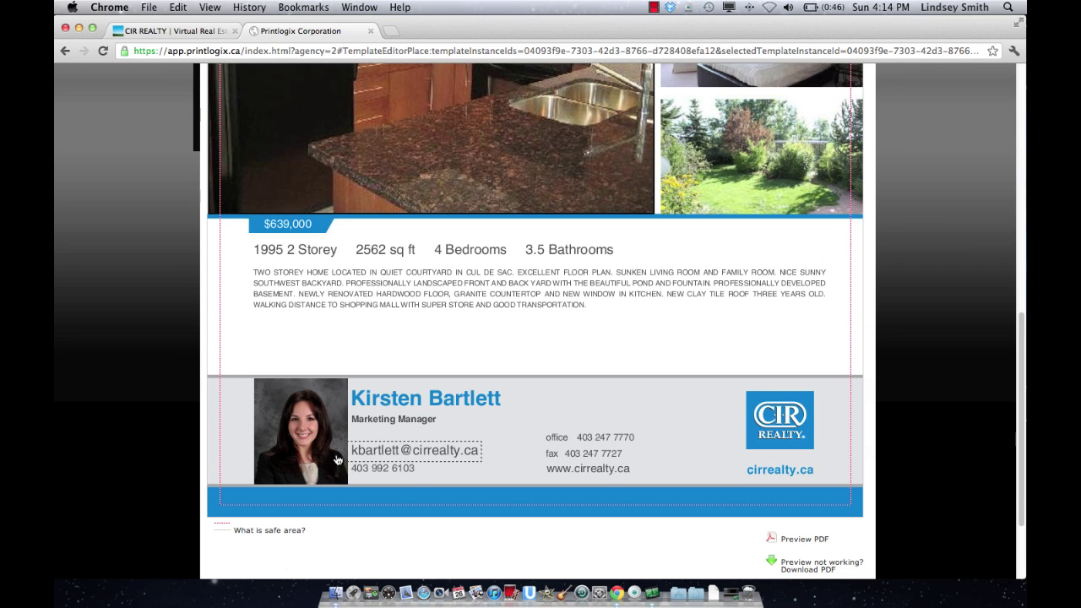
pyautogui.moveTo(1023, 422); pyautogui.dragTo(1018, 223)
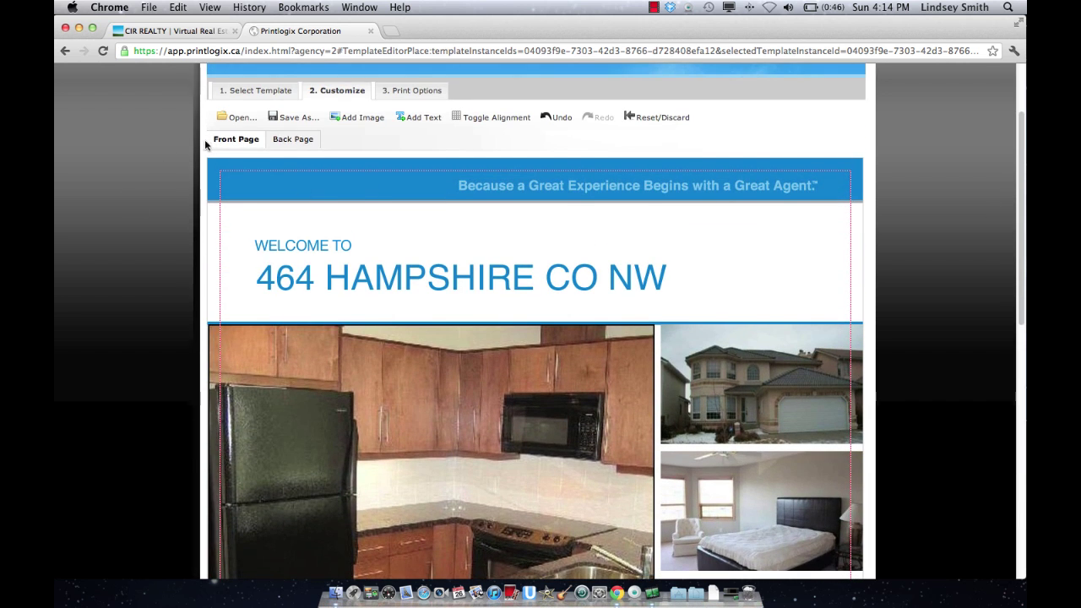
# Step: Check the back page, open 3. Print Options and scroll through the PDF preview
pyautogui.click(294, 140)
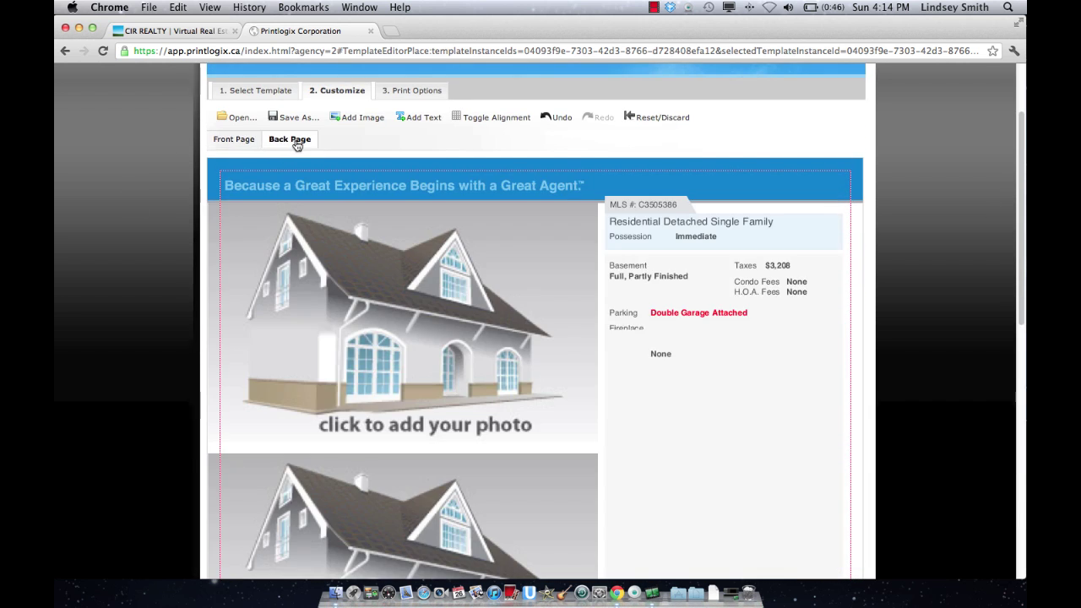
pyautogui.click(407, 93)
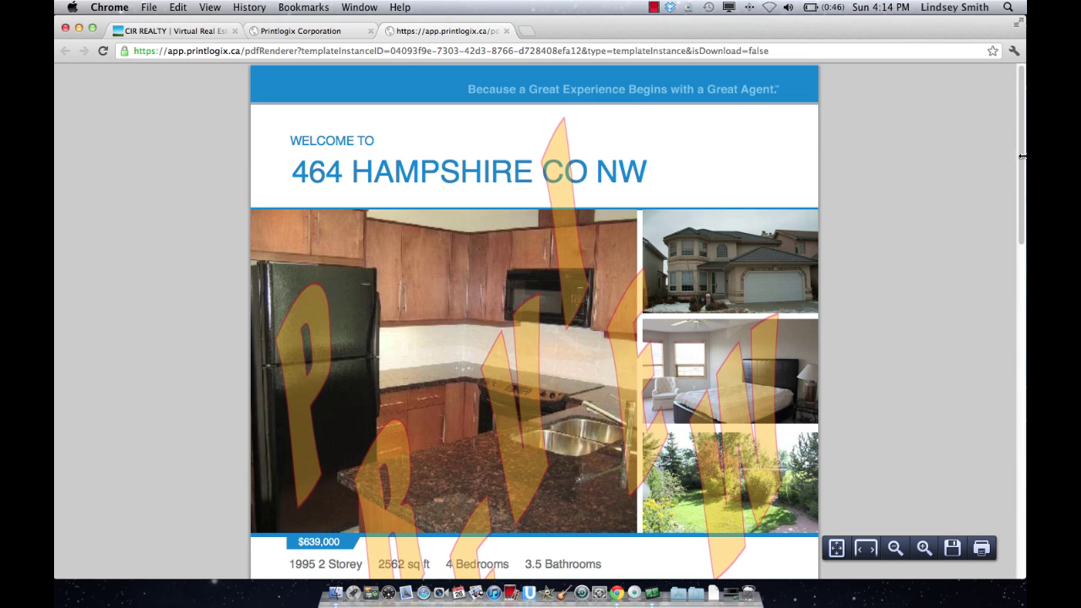
pyautogui.moveTo(1020, 162); pyautogui.dragTo(1024, 500)
pyautogui.scroll(4, 474, 230)
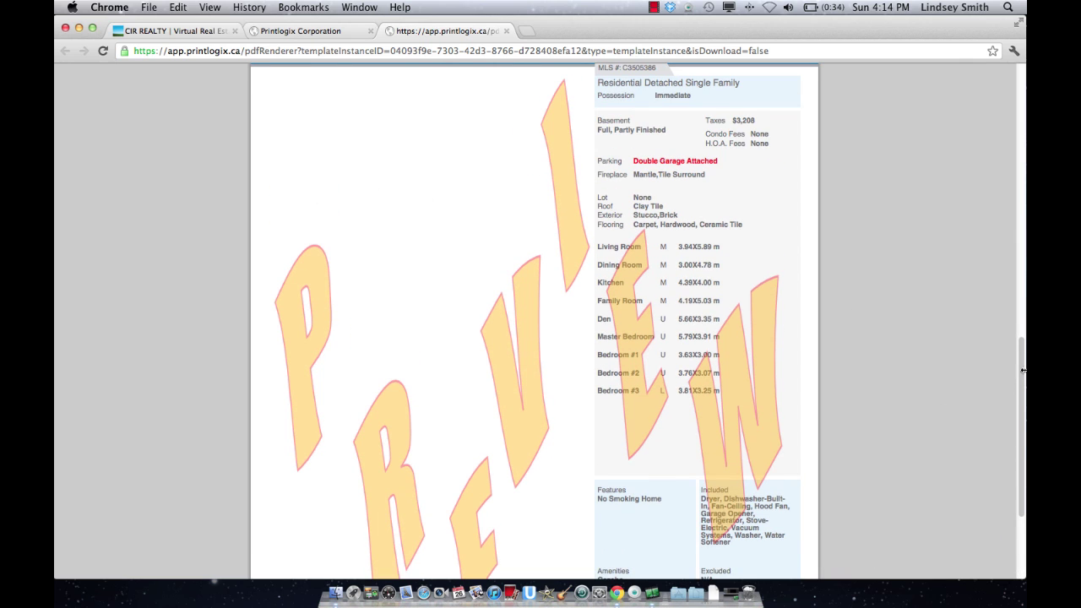
pyautogui.moveTo(1021, 375); pyautogui.dragTo(1023, 510)
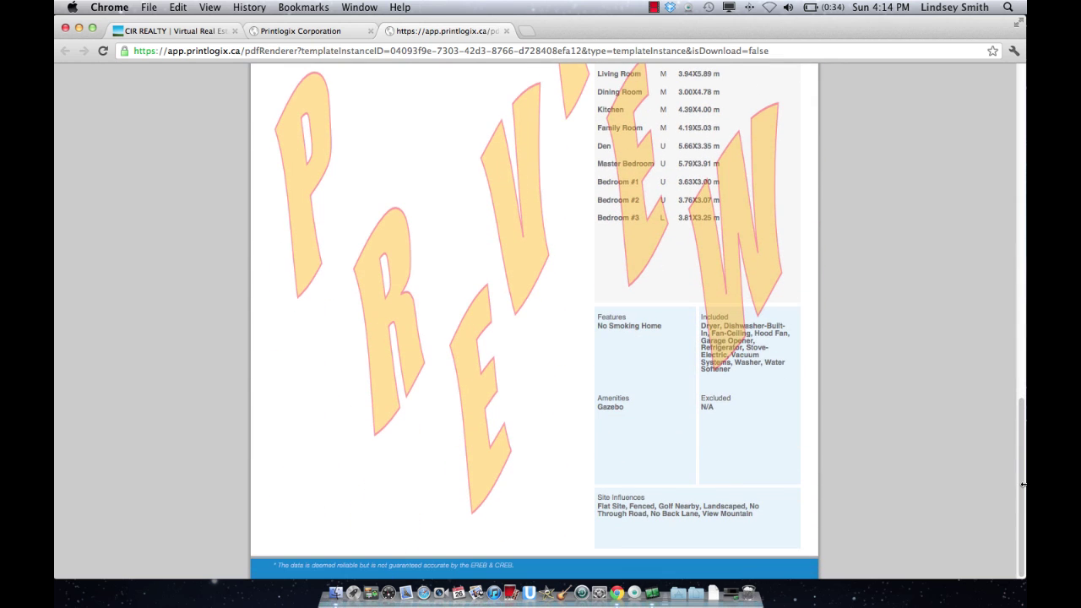
pyautogui.moveTo(1022, 447); pyautogui.dragTo(948, 79)
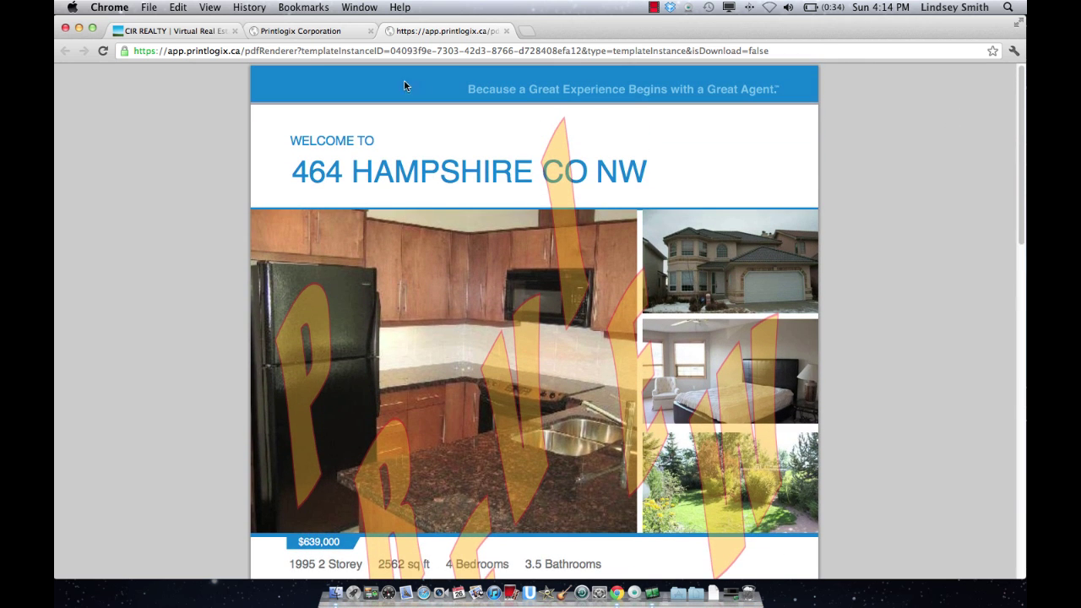
pyautogui.click(341, 34)
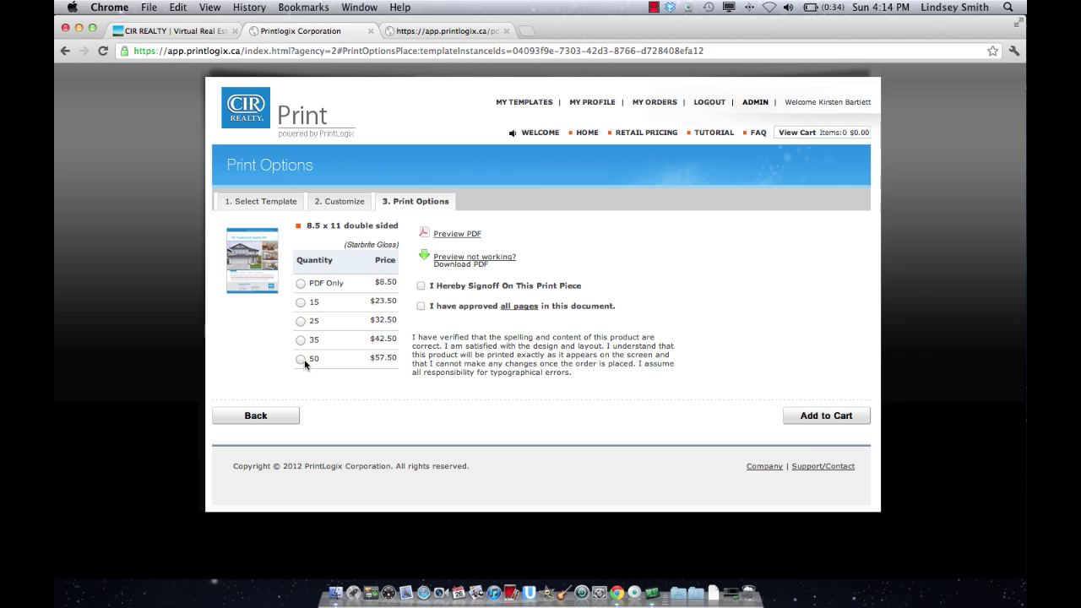
# Step: Select the PDF Only quantity at $8.50
pyautogui.click(300, 285)
# Step: Approve the sheet, add the $8.50 PDF Only order shipping to Calgary - Downtown, and keep shopping
pyautogui.click(420, 286)
pyautogui.click(806, 419)
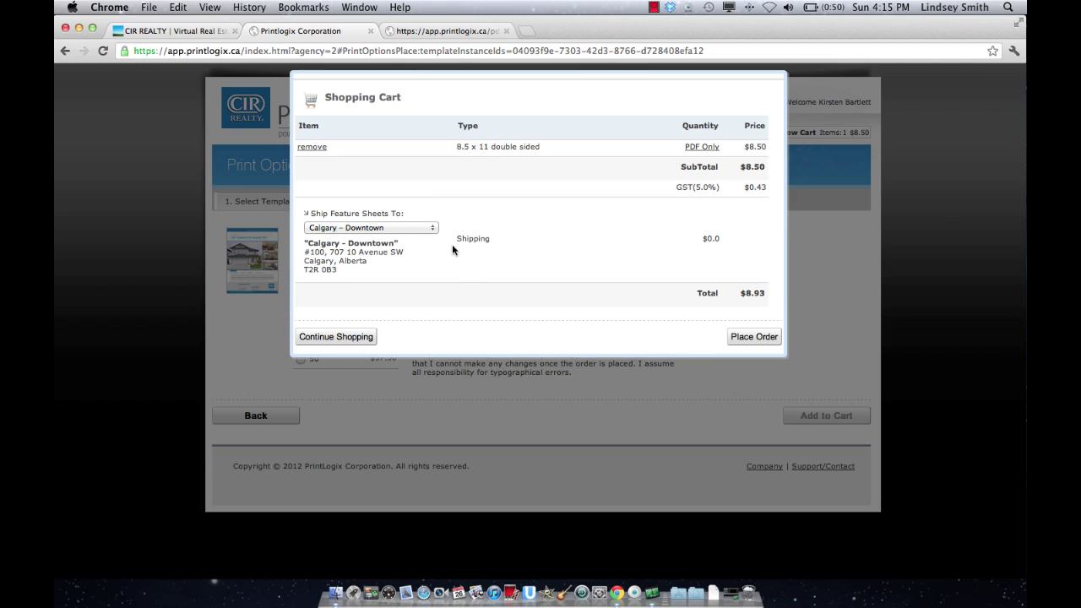
pyautogui.click(434, 229)
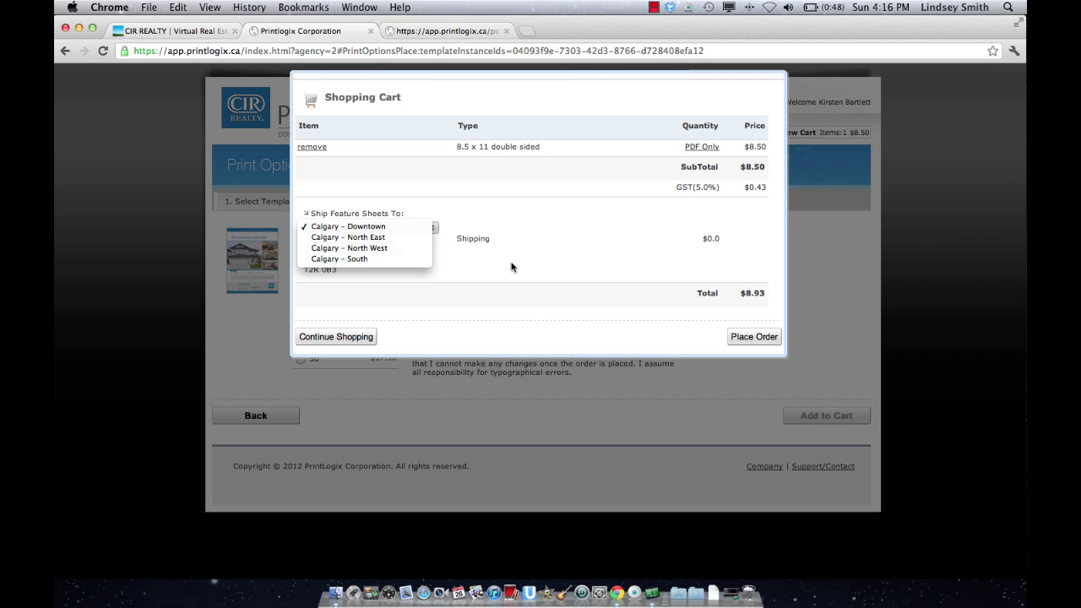
pyautogui.click(465, 259)
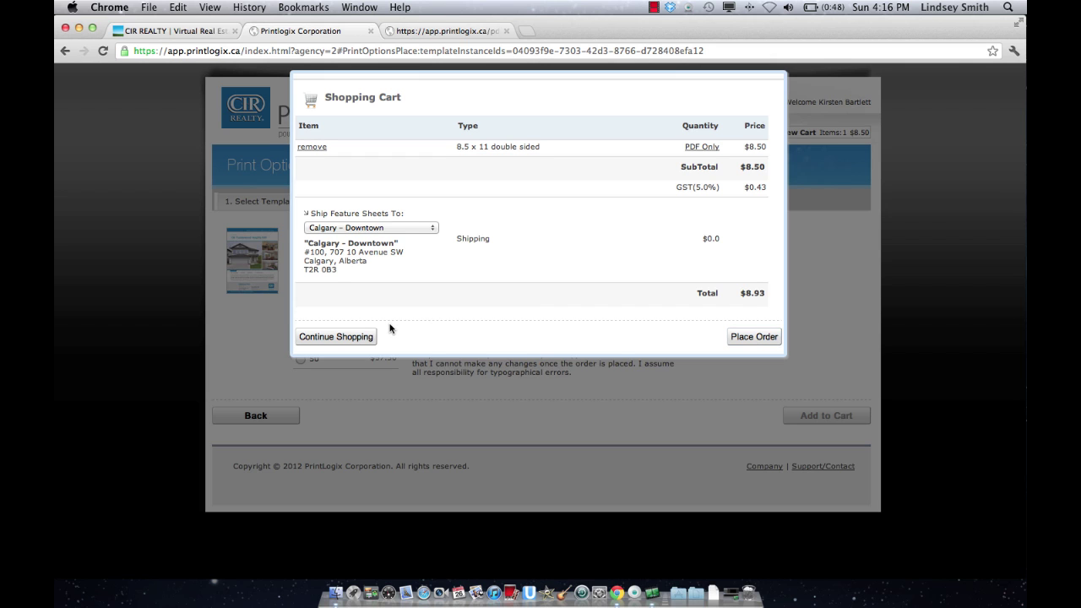
pyautogui.click(354, 337)
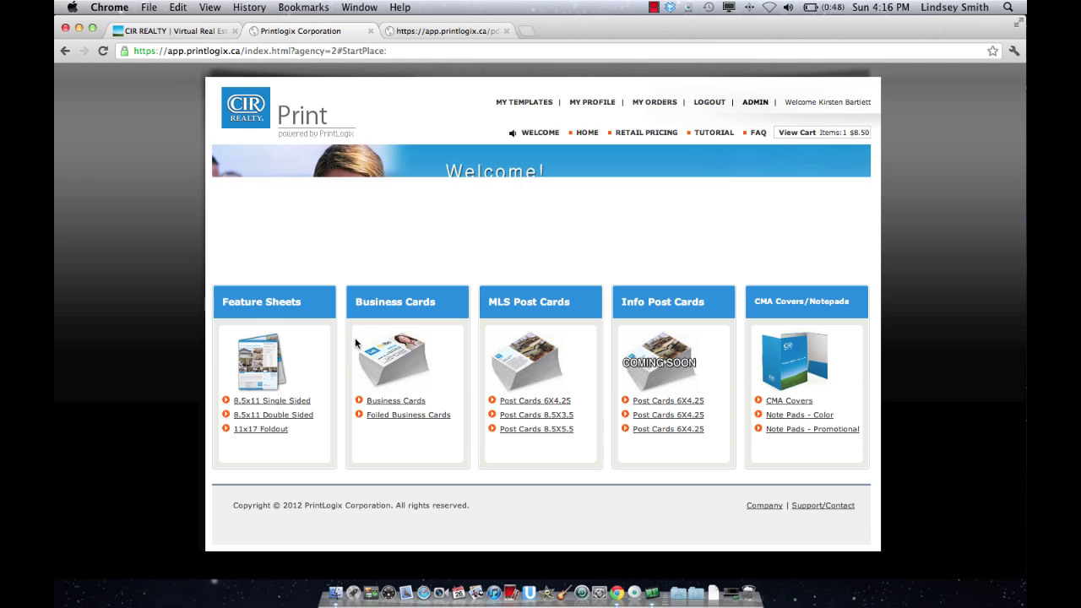